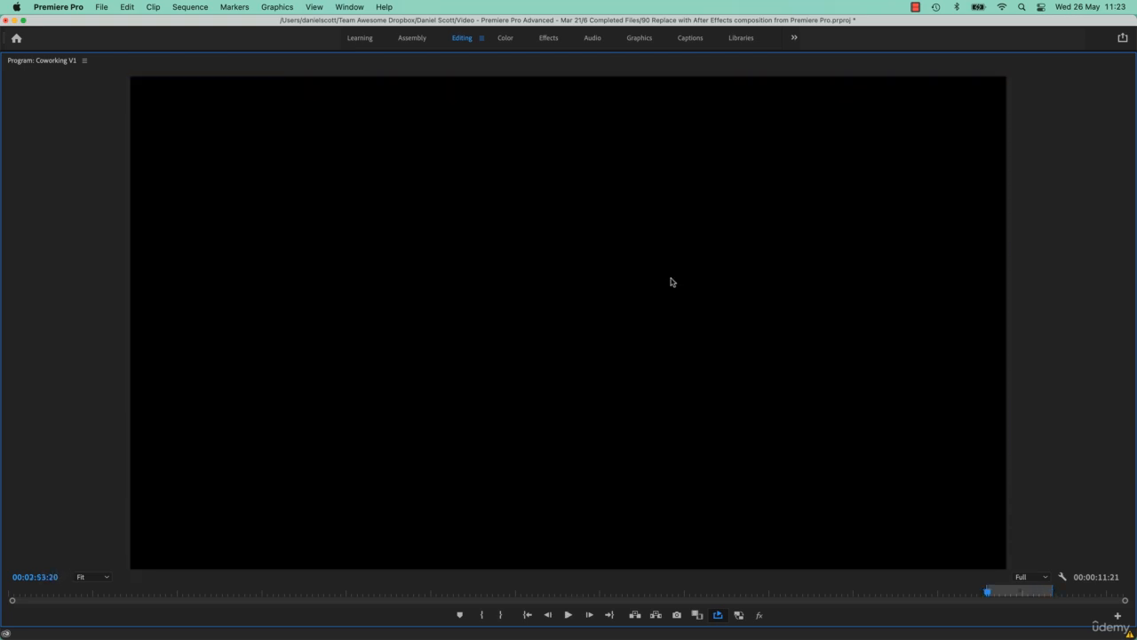
Restore the program monitor from full-frame view and scrub the sequence across the Micro Interactions and After Effects clips
{"action": "key", "text": "grave"}
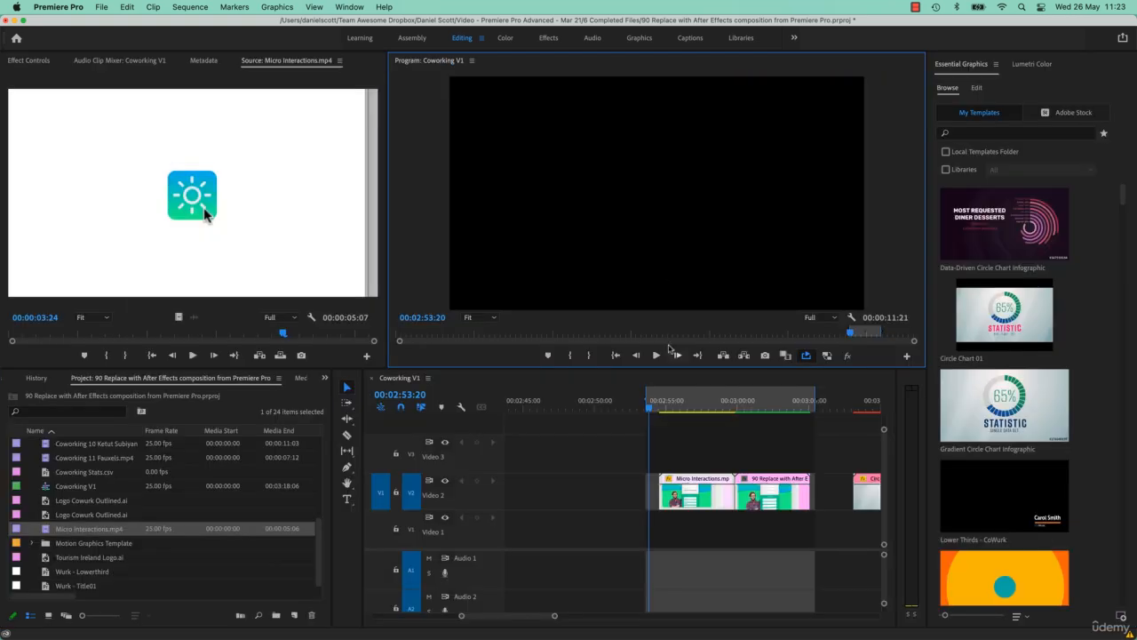
{"action": "left_click", "coordinate": [700, 400]}
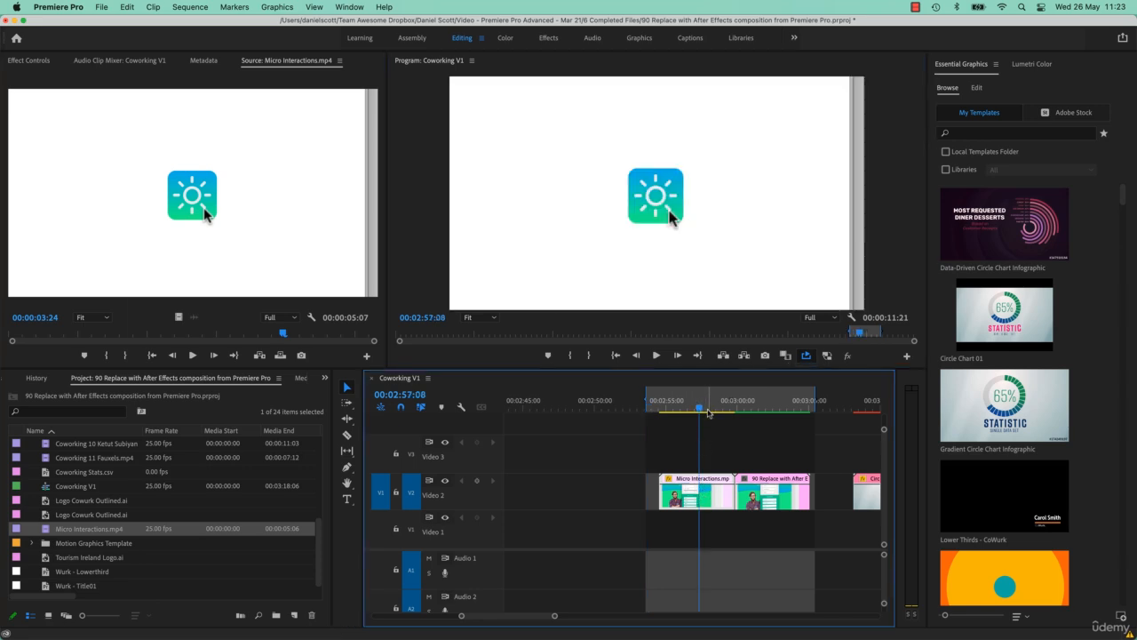
{"action": "left_click", "coordinate": [781, 407]}
{"action": "left_click_drag", "start_coordinate": [781, 408], "coordinate": [754, 418]}
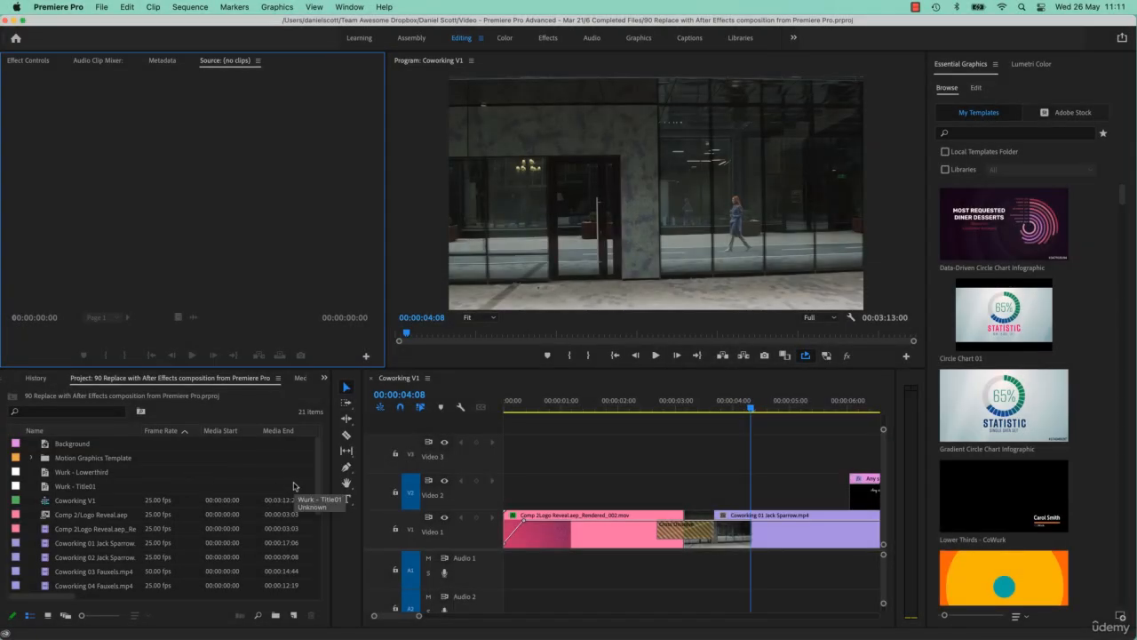
Import Micro Interactions.mp4 from the Co Working folder into the project
{"action": "double_click", "coordinate": [294, 485]}
{"action": "scroll", "coordinate": [510, 273], "scroll_direction": "down", "scroll_amount": 5}
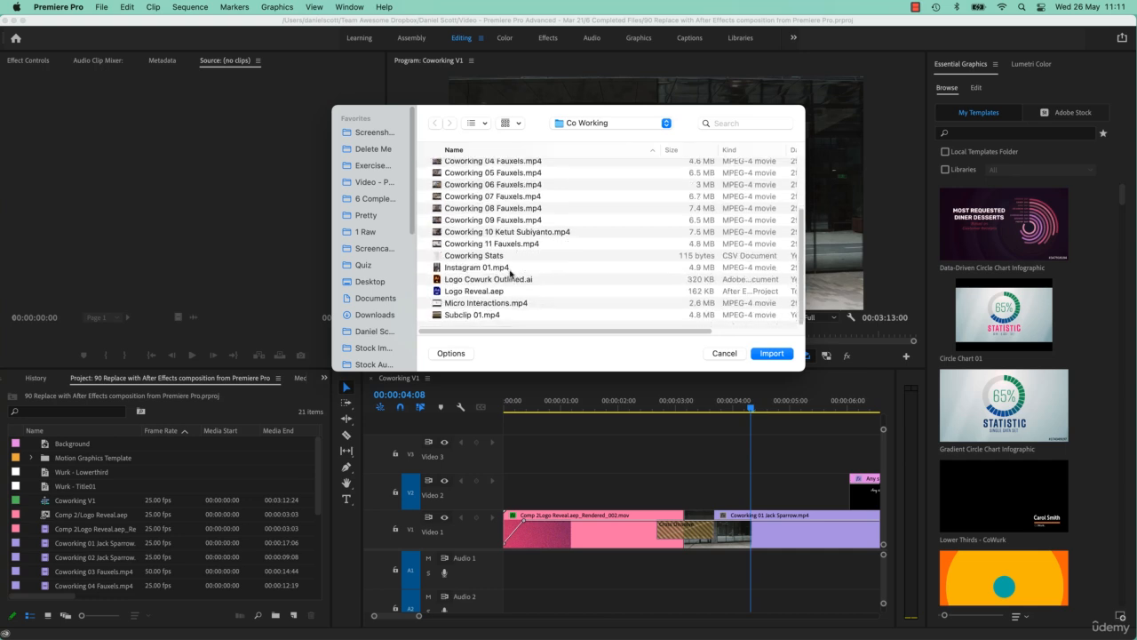
{"action": "left_click", "coordinate": [479, 303]}
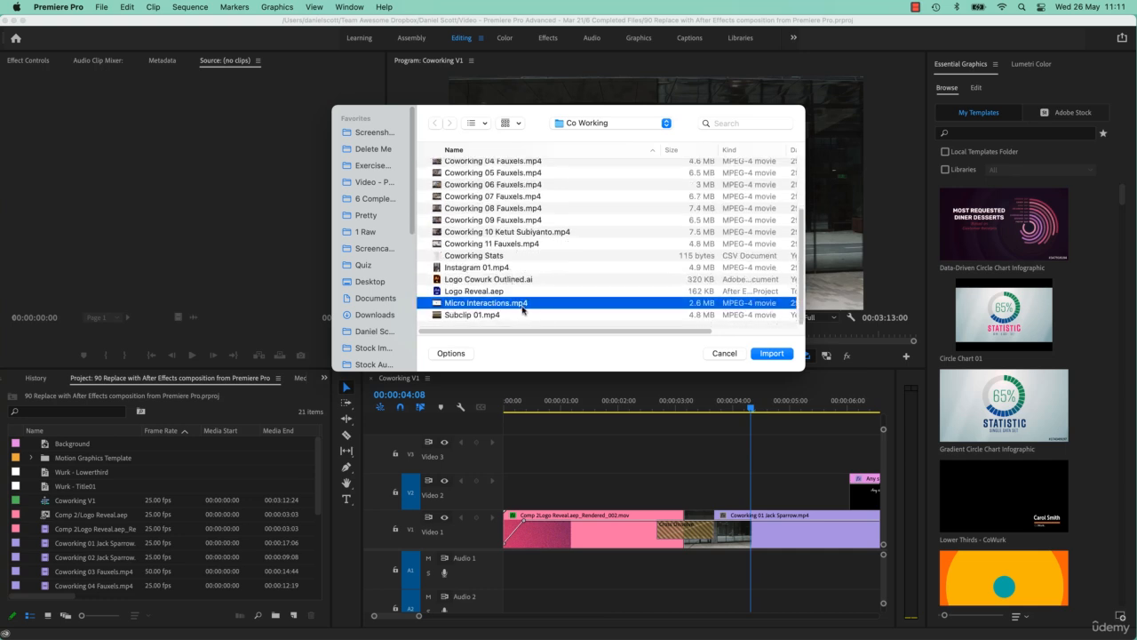
{"action": "left_click", "coordinate": [769, 353]}
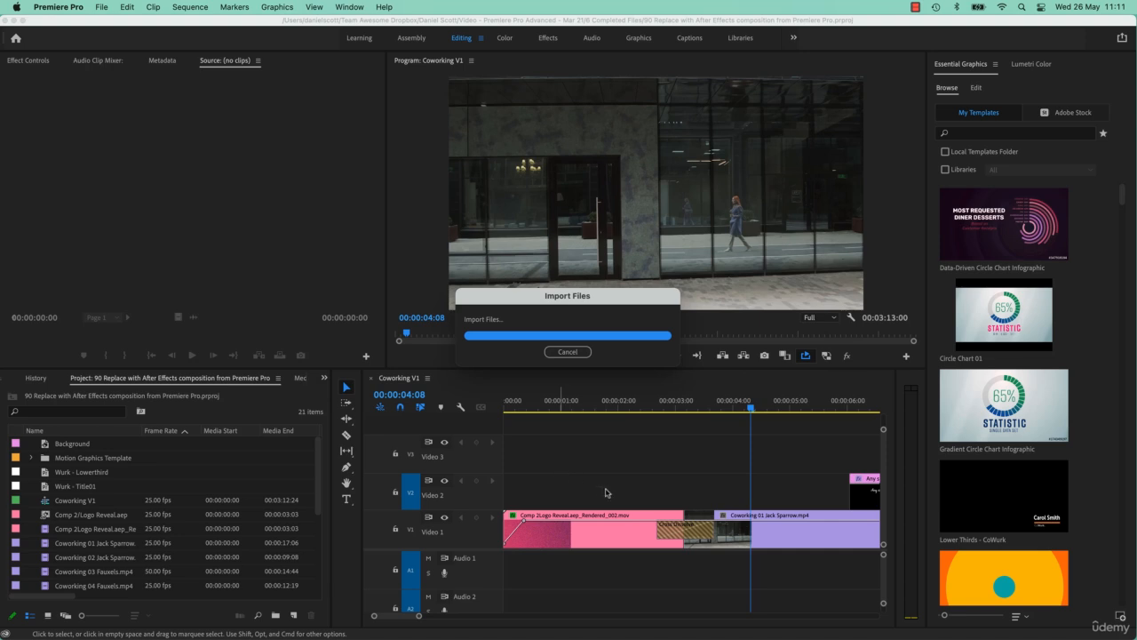
Load Micro Interactions.mp4 in the Source monitor and preview its animation
{"action": "scroll", "coordinate": [606, 493], "scroll_direction": "down", "scroll_amount": 5}
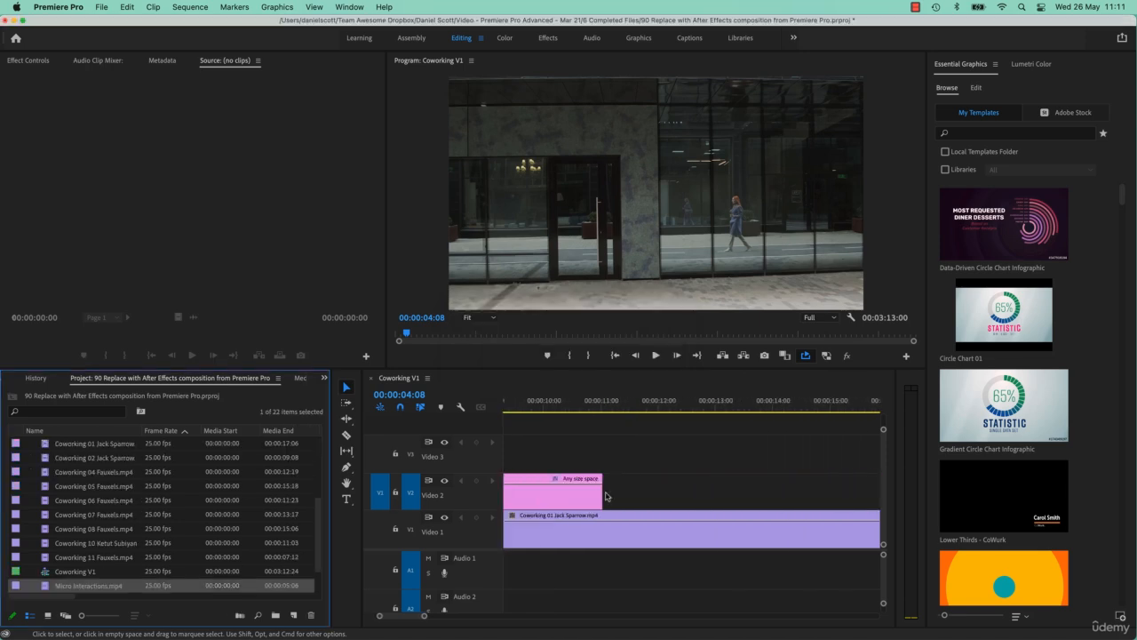
{"action": "scroll", "coordinate": [606, 495], "scroll_direction": "down", "scroll_amount": 5}
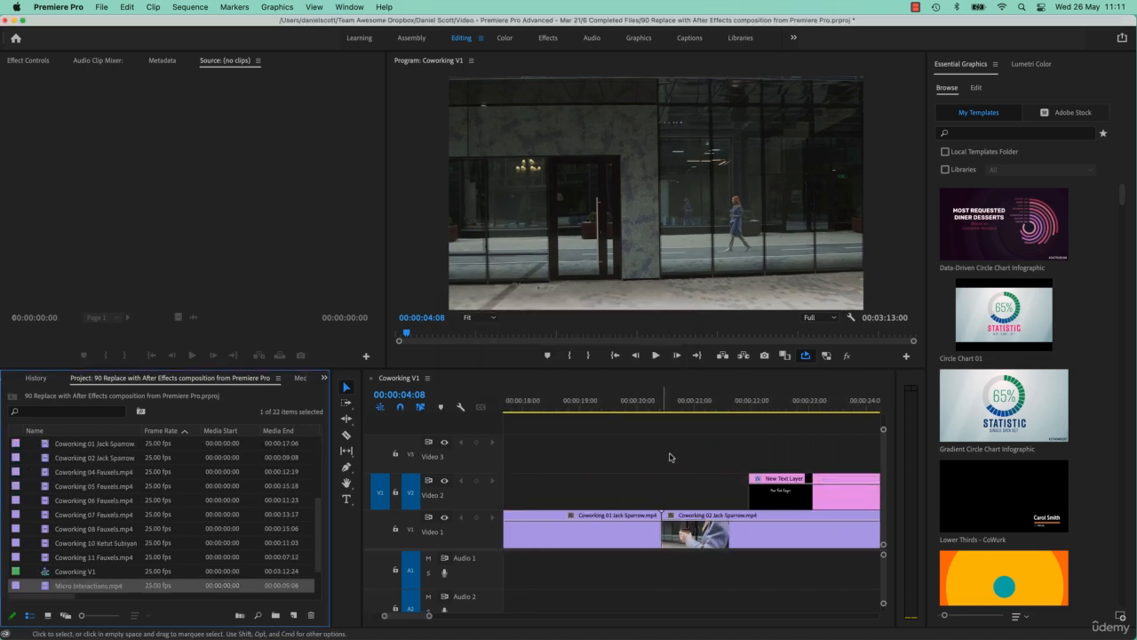
{"action": "double_click", "coordinate": [50, 586]}
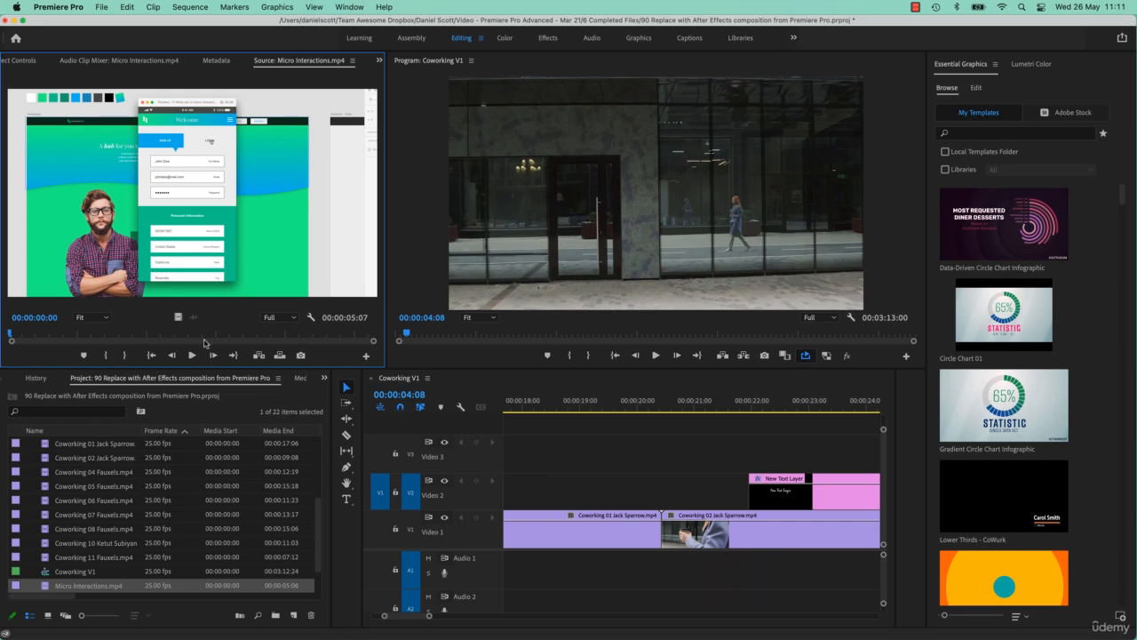
{"action": "left_click", "coordinate": [192, 354]}
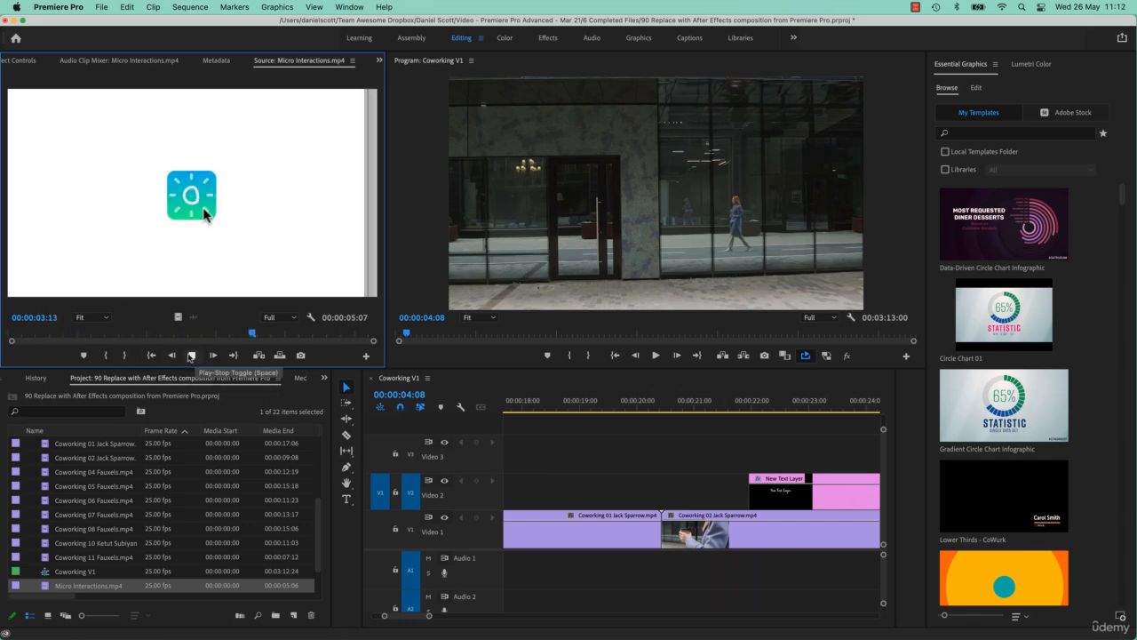
{"action": "left_click", "coordinate": [189, 356]}
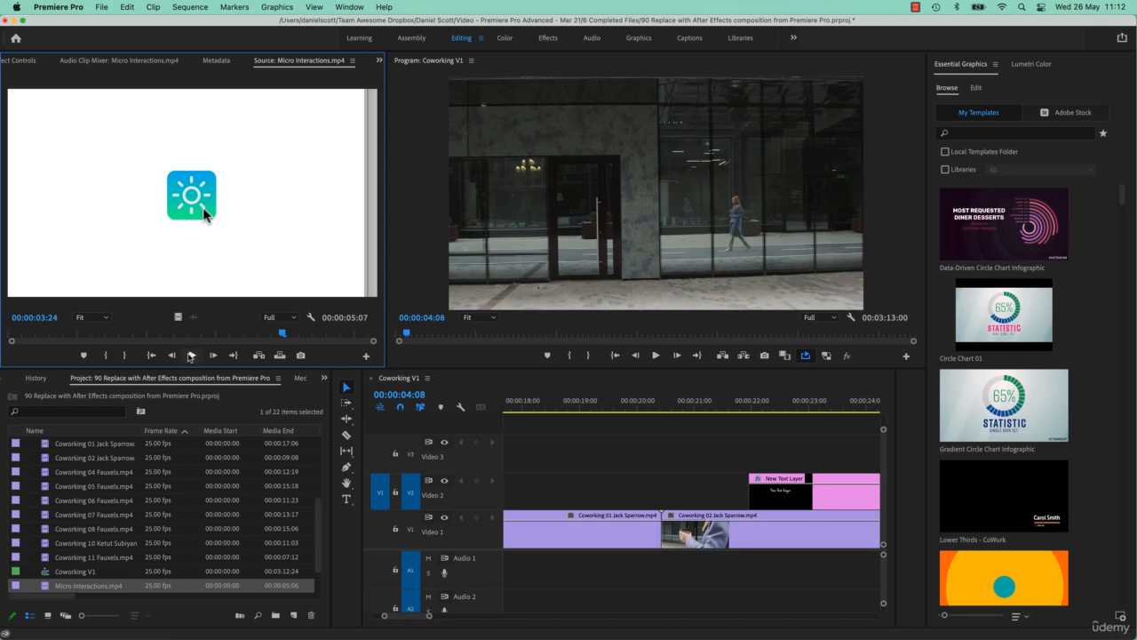
Insert Micro Interactions.mp4 on Video 1 between the Coworking 01 and Coworking 02 Jack Sparrow clips
{"action": "left_click_drag", "start_coordinate": [155, 204], "coordinate": [665, 526]}
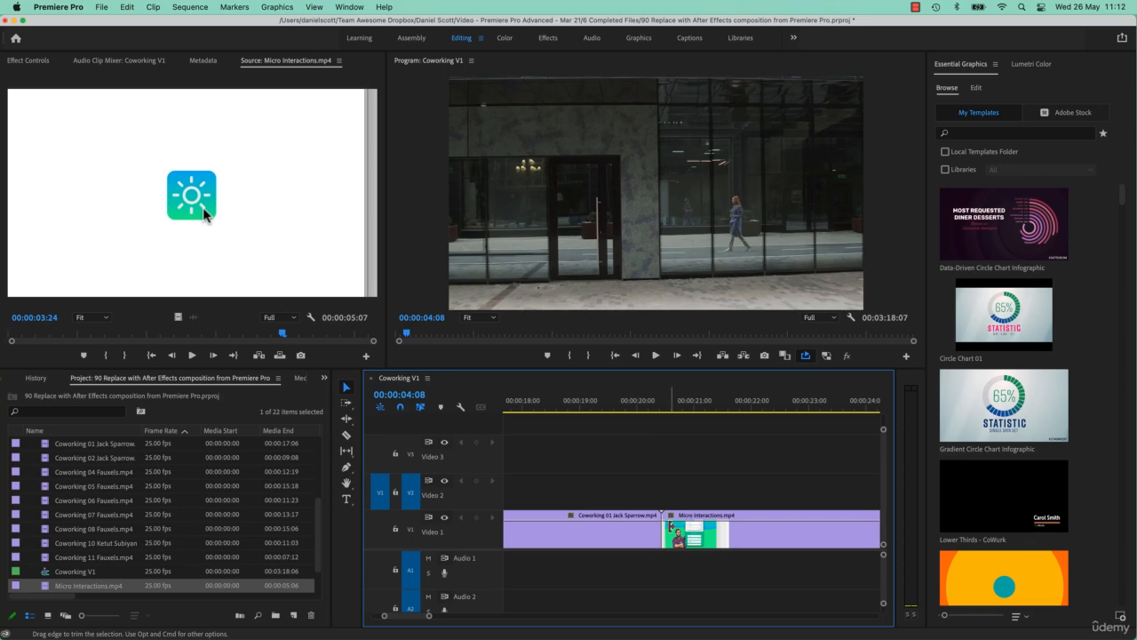
{"action": "key", "text": "minus"}
{"action": "key", "text": "minus"}
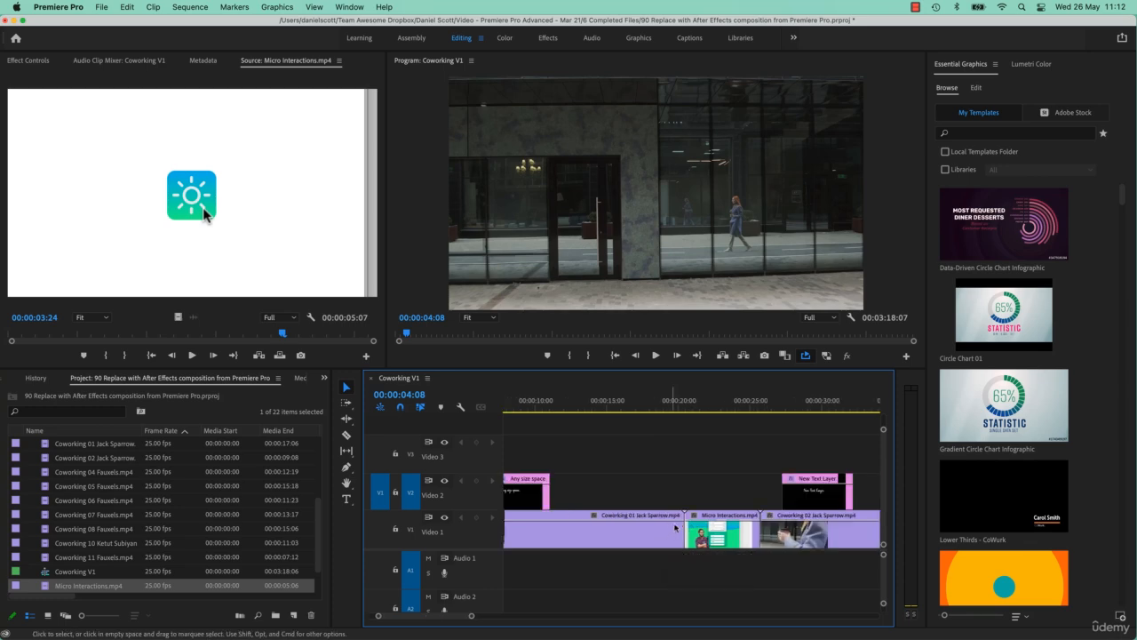
Set the Micro Interactions clip in the timeline to the frame size and play through it to check the fit
{"action": "left_click", "coordinate": [709, 398]}
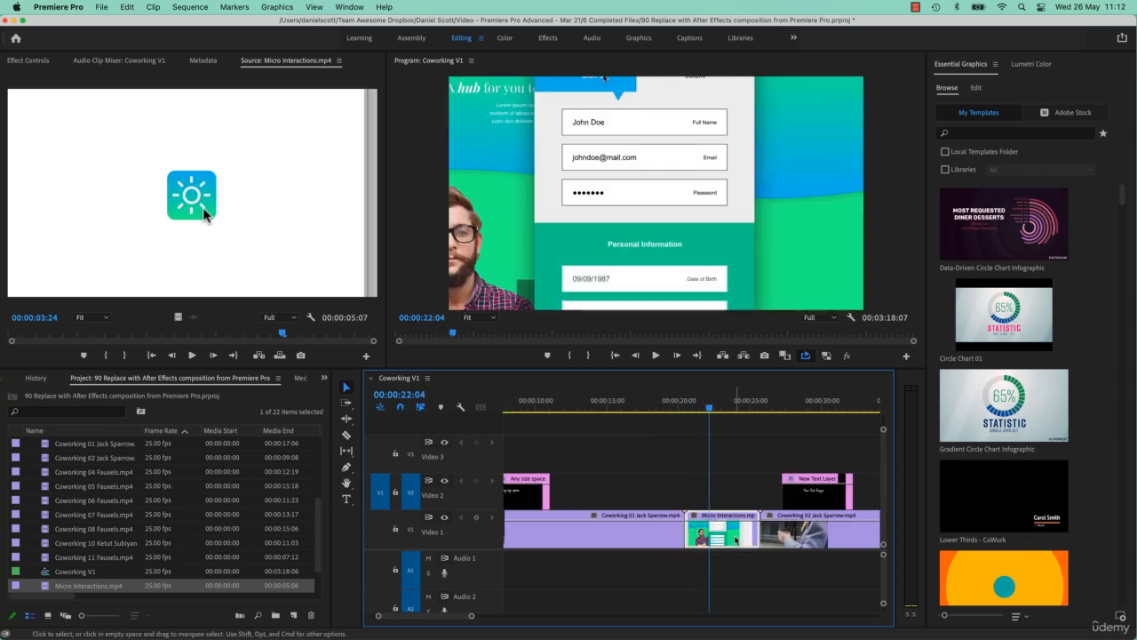
{"action": "right_click", "coordinate": [735, 539]}
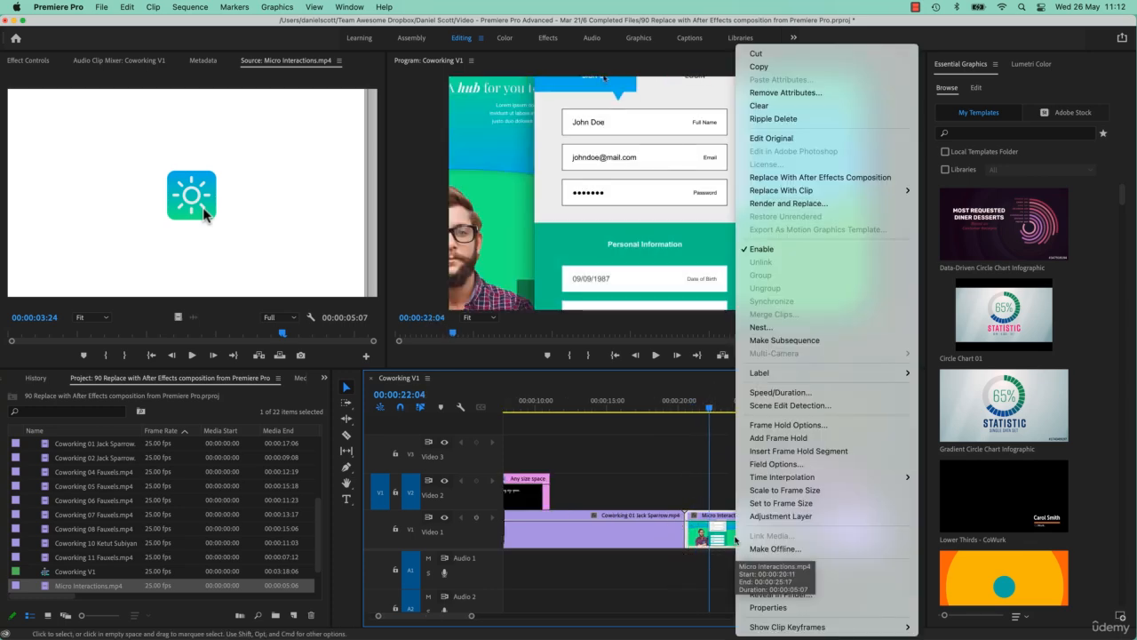
{"action": "left_click", "coordinate": [773, 503]}
{"action": "mouse_move", "coordinate": [702, 410]}
{"action": "left_mouse_down"}
{"action": "mouse_move", "coordinate": [675, 411]}
{"action": "mouse_move", "coordinate": [697, 415]}
{"action": "left_mouse_up"}
{"action": "key", "text": "space"}
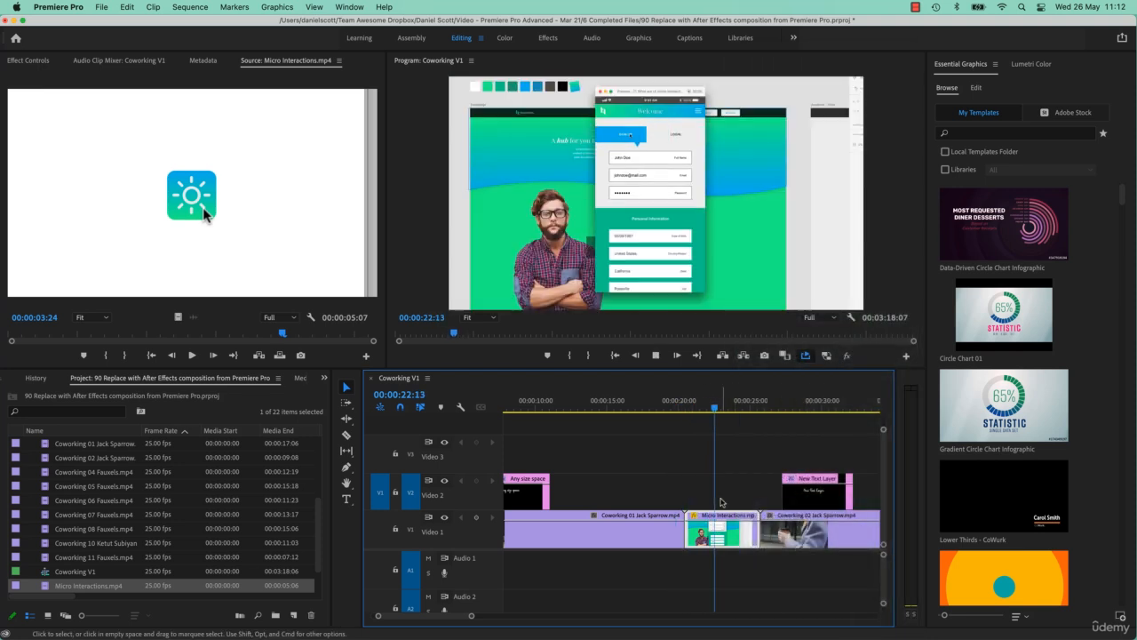
{"action": "mouse_move", "coordinate": [719, 405]}
{"action": "left_mouse_down"}
{"action": "mouse_move", "coordinate": [702, 405]}
{"action": "mouse_move", "coordinate": [716, 406]}
{"action": "left_mouse_up"}
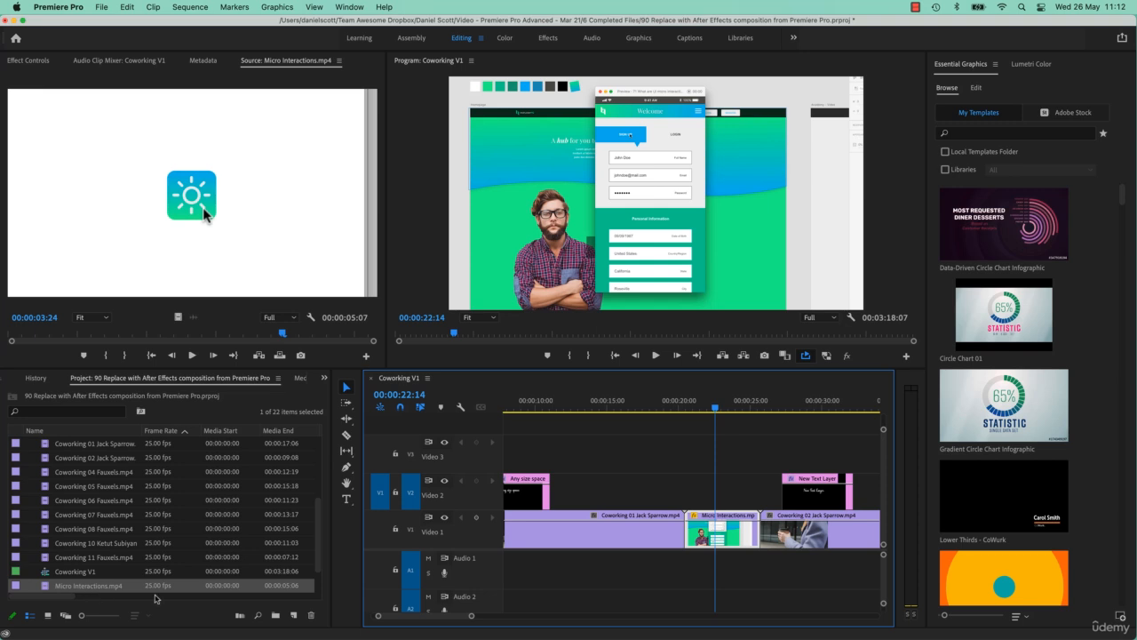
{"action": "left_click_drag", "start_coordinate": [703, 410], "coordinate": [705, 412]}
Replace the Micro Interactions clip with an After Effects composition, saving its project as "Micro Interactions - Screen Move" in Exercise Files > Co Working
{"action": "right_click", "coordinate": [734, 536]}
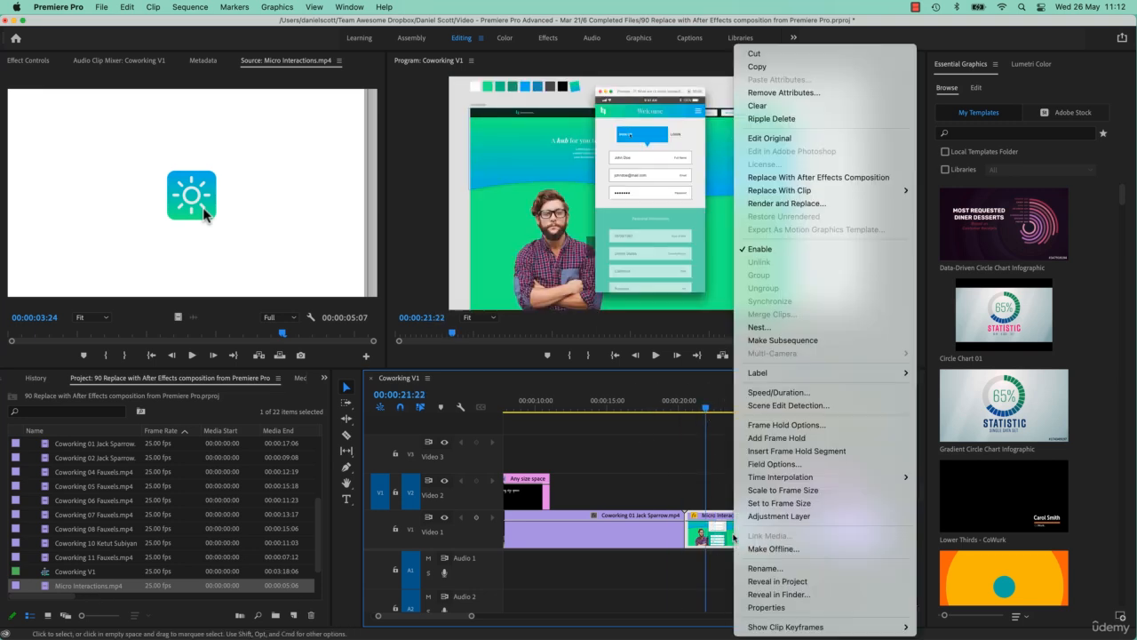
{"action": "left_click", "coordinate": [786, 178]}
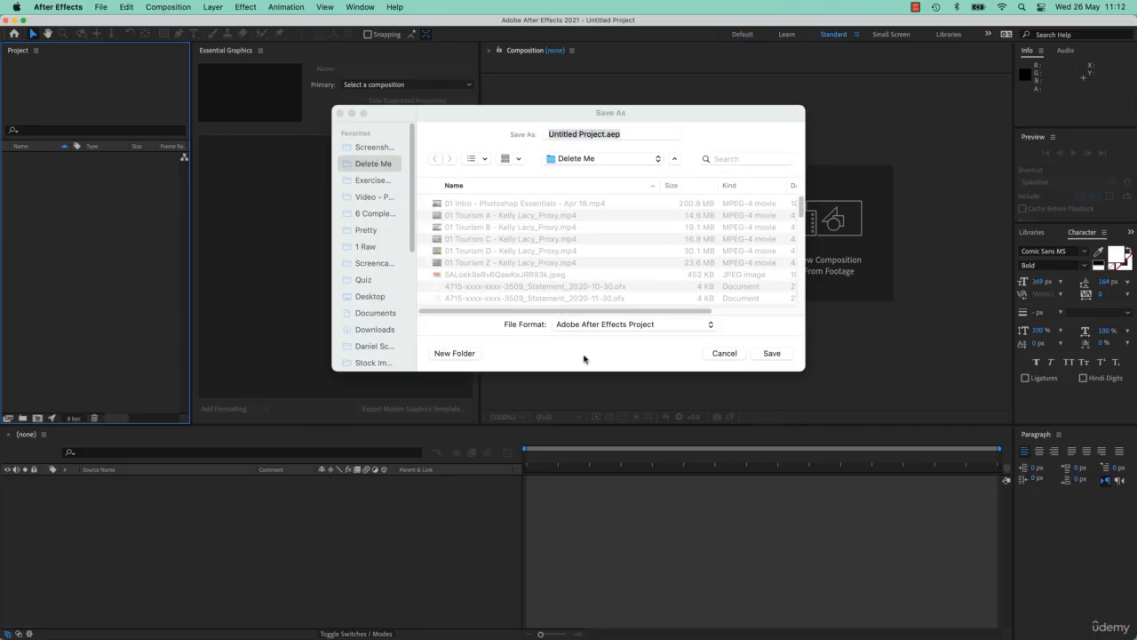
{"action": "left_click", "coordinate": [377, 183]}
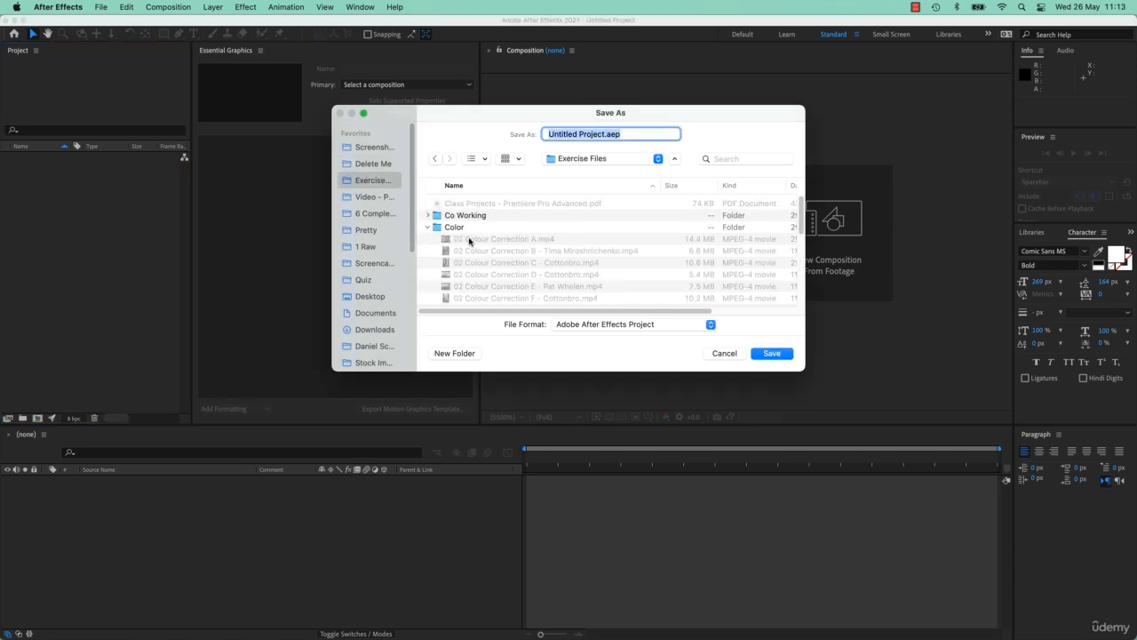
{"action": "left_click", "coordinate": [428, 227]}
{"action": "double_click", "coordinate": [467, 215]}
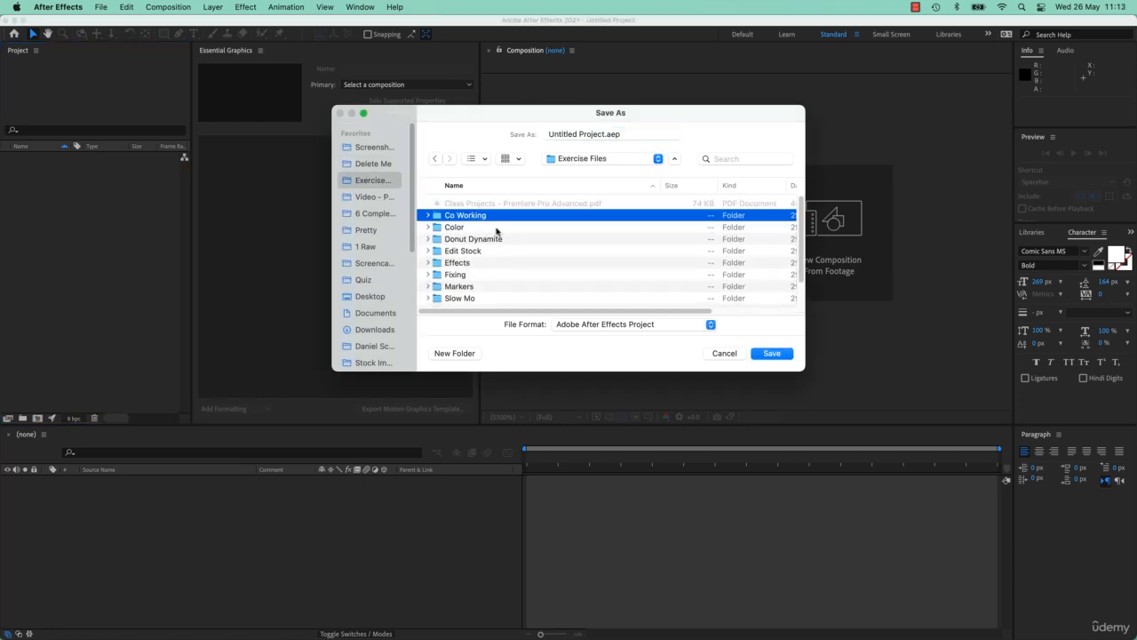
{"action": "left_click", "coordinate": [604, 134]}
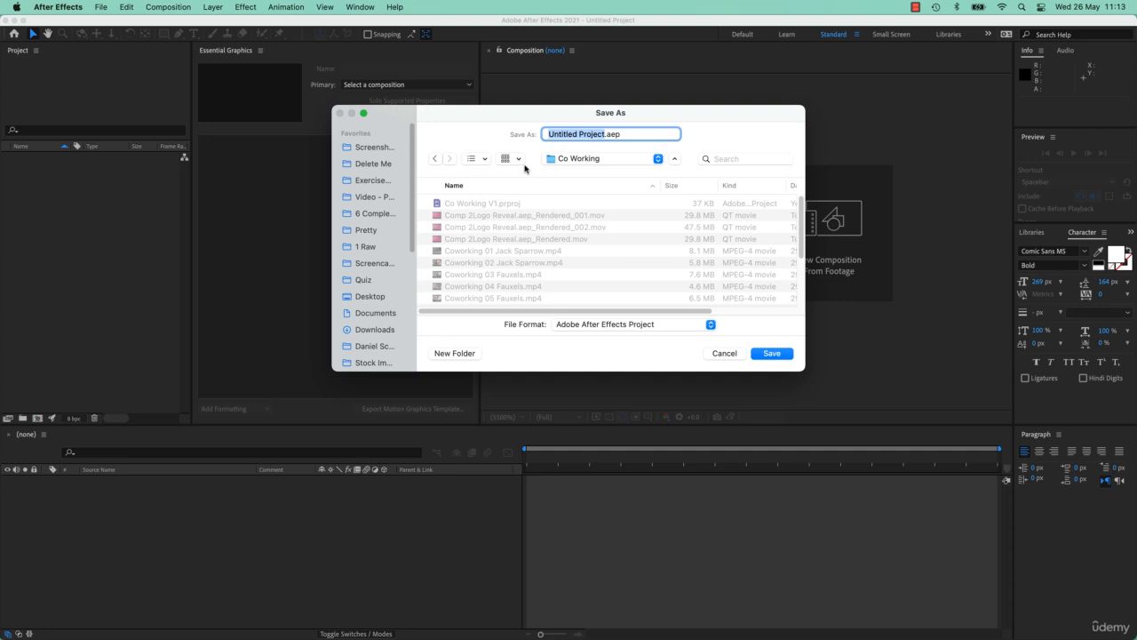
{"action": "type", "text": "Micro Int"}
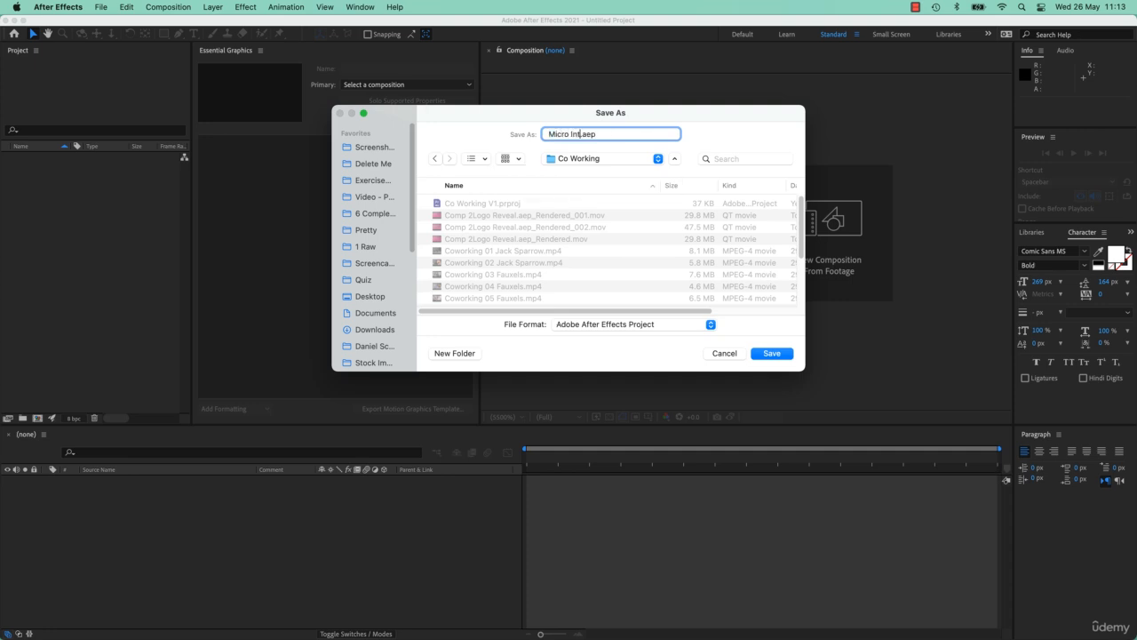
{"action": "type", "text": "eractions - Screen Move"}
{"action": "left_click", "coordinate": [771, 352]}
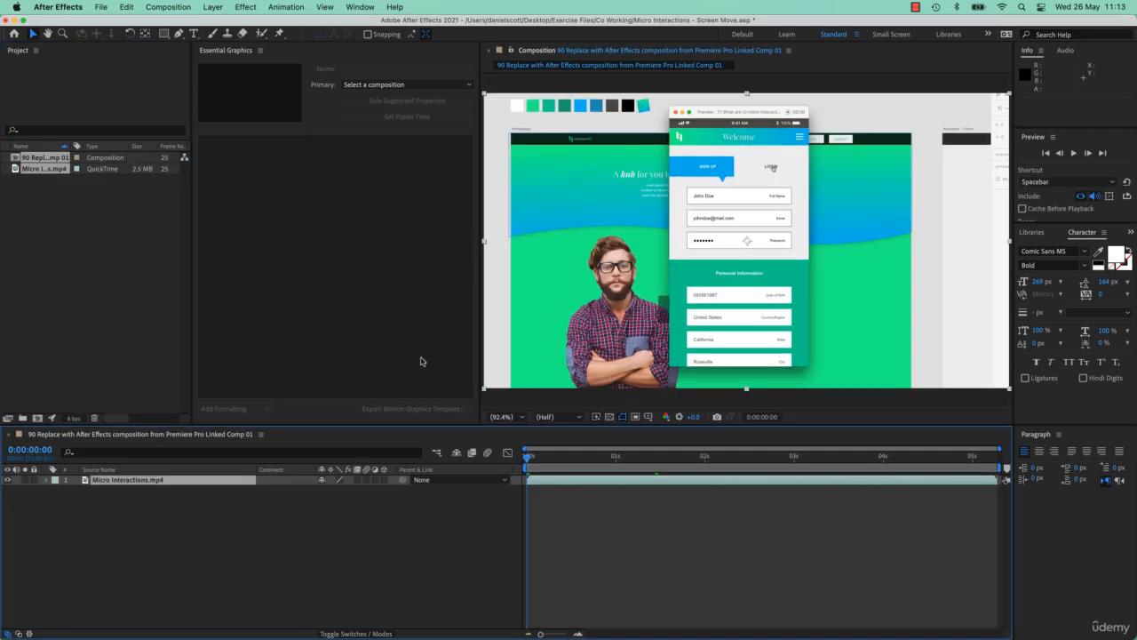
Preview the linked composition and check the switches and modes columns of its layer
{"action": "key", "text": "space"}
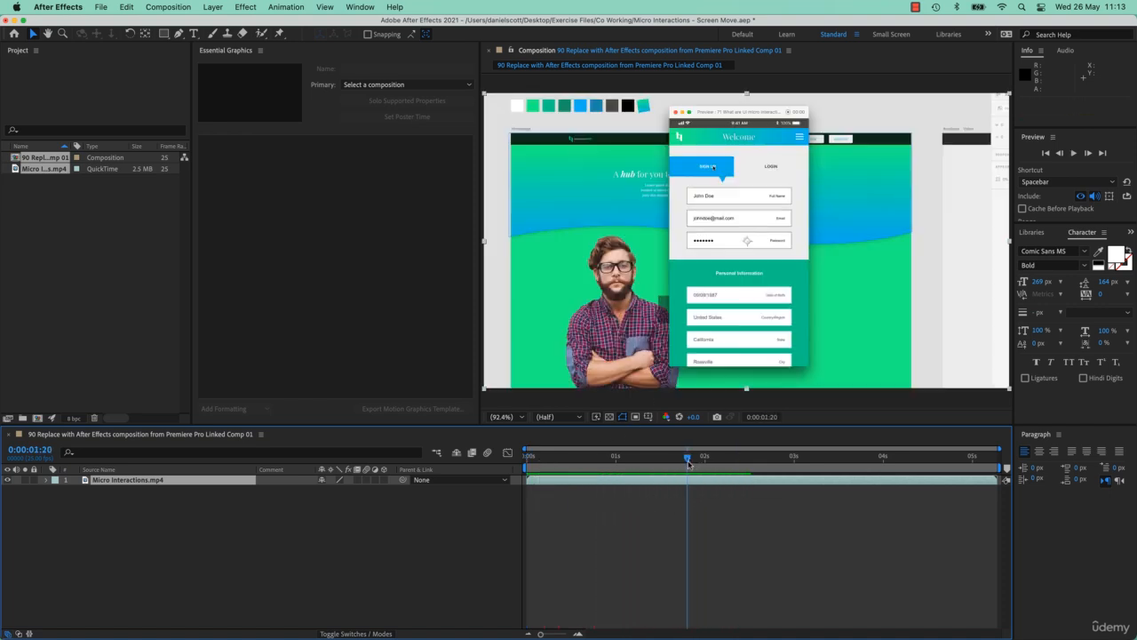
{"action": "key", "text": "space"}
{"action": "left_click", "coordinate": [359, 633]}
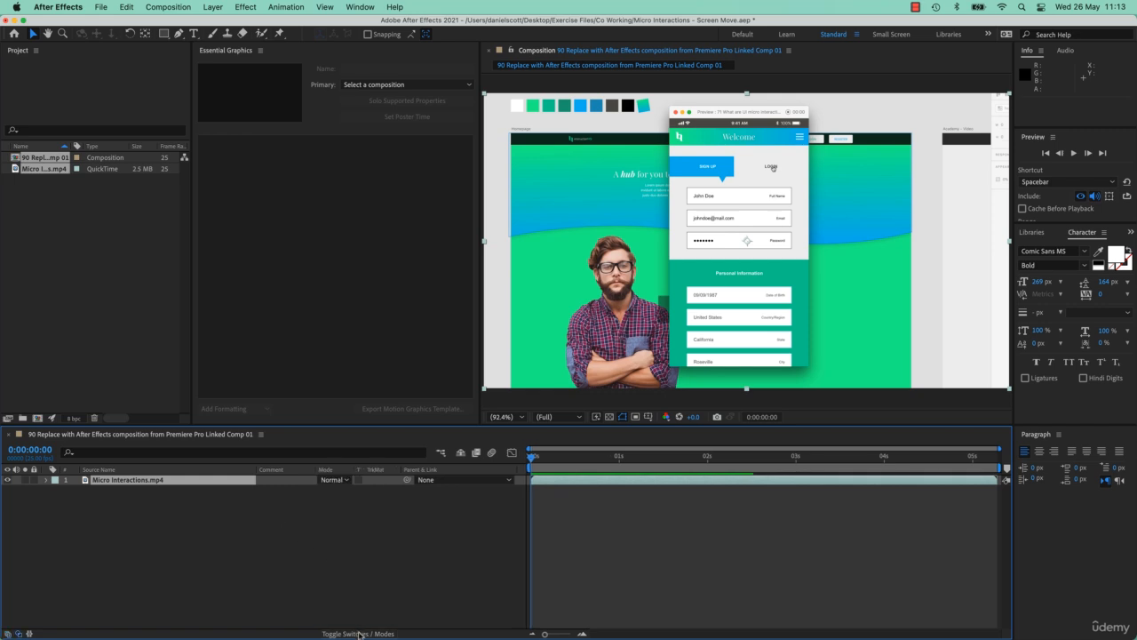
{"action": "left_click", "coordinate": [359, 633]}
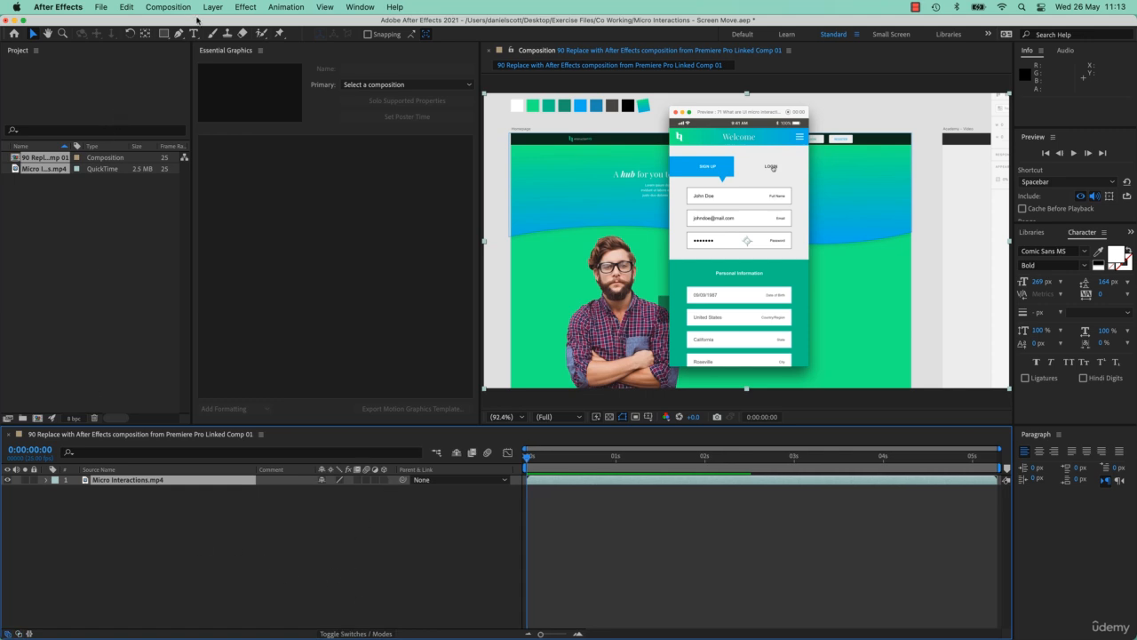
Add a two-node camera with the default settings and make the Micro Interactions.mp4 layer 3D
{"action": "left_click", "coordinate": [213, 8]}
{"action": "mouse_move", "coordinate": [233, 25]}
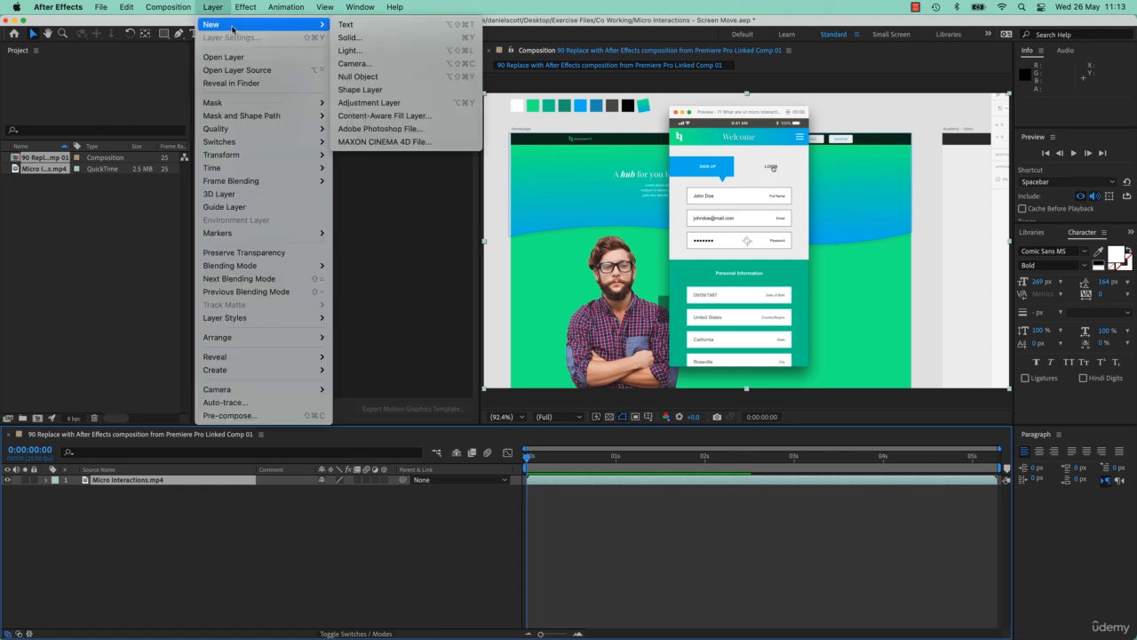
{"action": "left_click", "coordinate": [370, 64]}
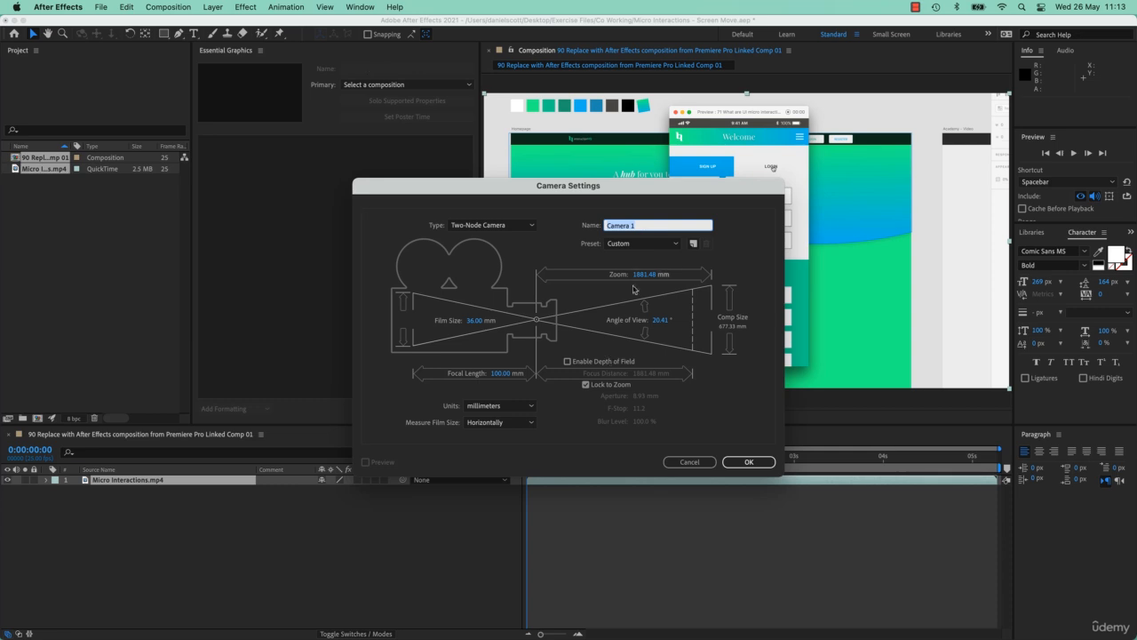
{"action": "left_click", "coordinate": [748, 461]}
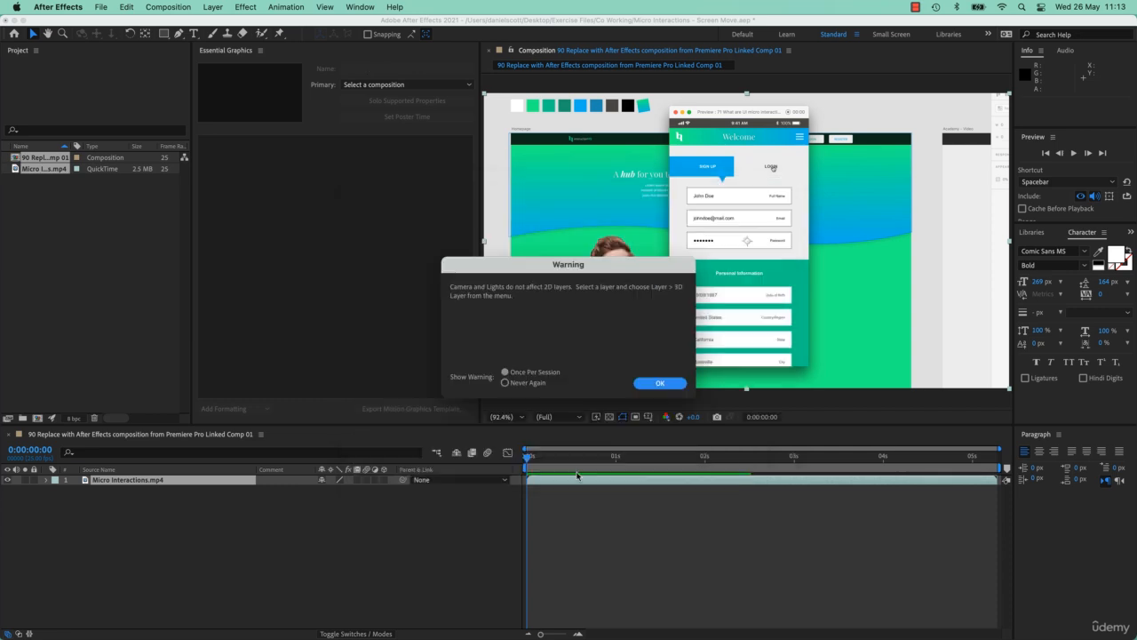
{"action": "left_click", "coordinate": [657, 382]}
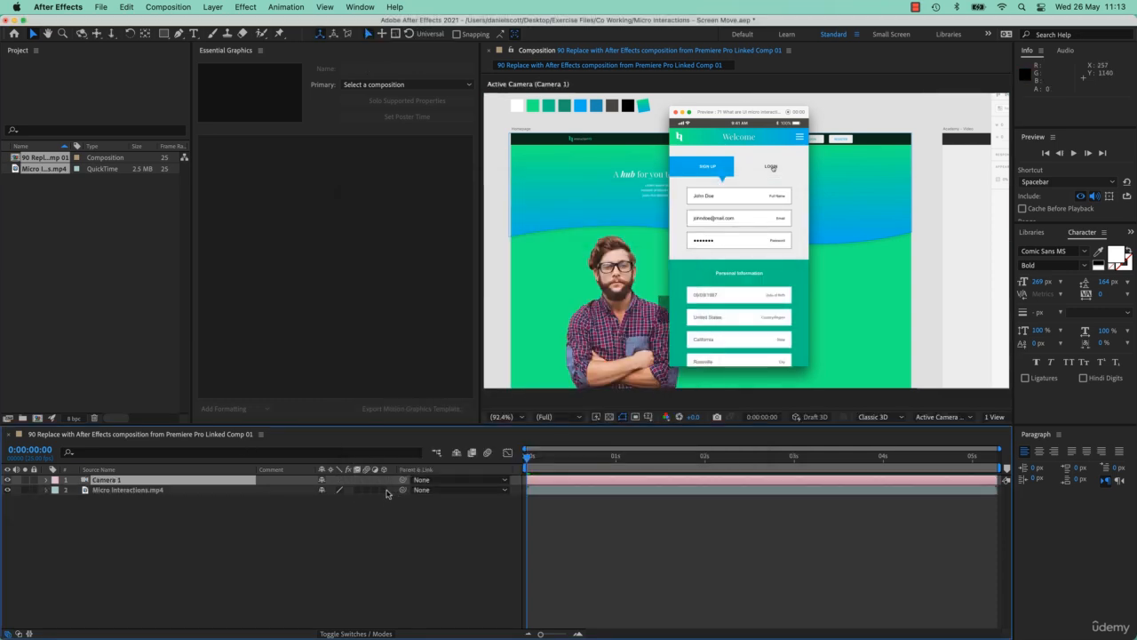
{"action": "left_click", "coordinate": [385, 489]}
Switch back to Premiere Pro, select Micro Interactions.mp4 among the project items, and sort the items by name
{"action": "key", "text": "super+Tab"}
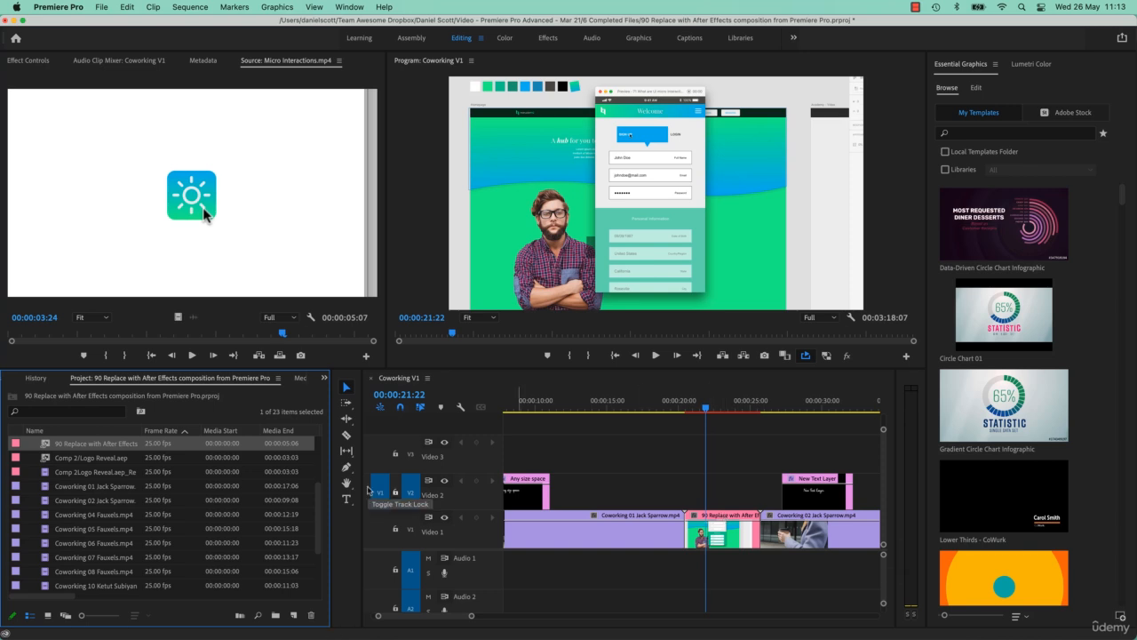
{"action": "scroll", "coordinate": [82, 454], "scroll_direction": "up", "scroll_amount": 5}
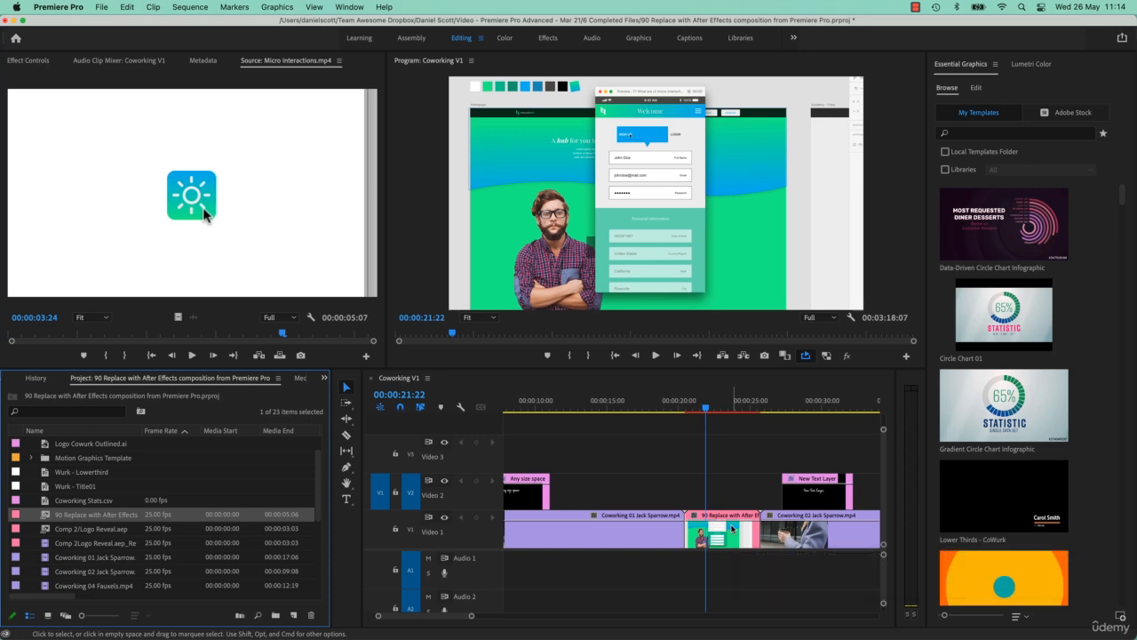
{"action": "scroll", "coordinate": [102, 555], "scroll_direction": "down", "scroll_amount": 5}
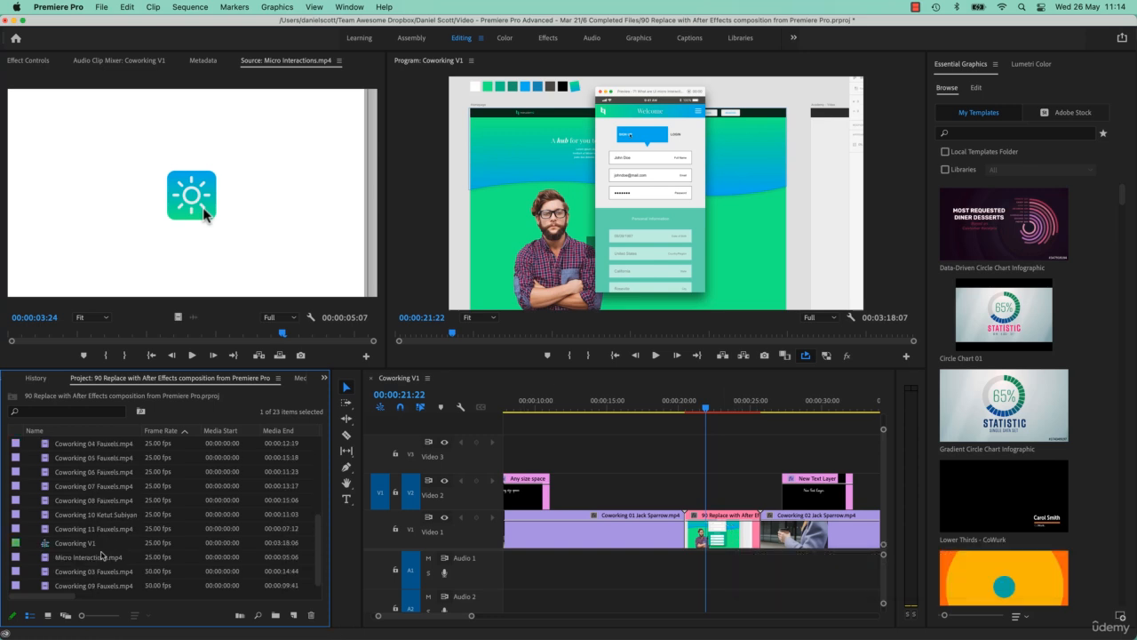
{"action": "scroll", "coordinate": [102, 555], "scroll_direction": "down", "scroll_amount": 1}
{"action": "left_click", "coordinate": [102, 558]}
{"action": "left_click", "coordinate": [111, 432]}
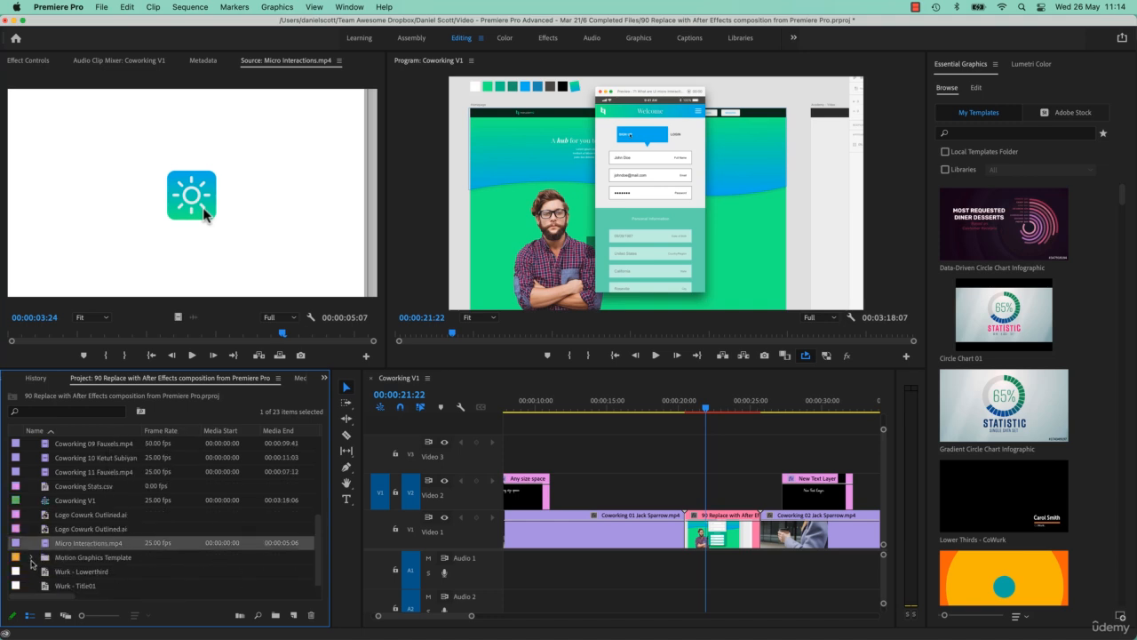
Find and select the linked After Effects composition among the project items, and select its clip on the Video 1 track
{"action": "scroll", "coordinate": [173, 579], "scroll_direction": "up", "scroll_amount": 5}
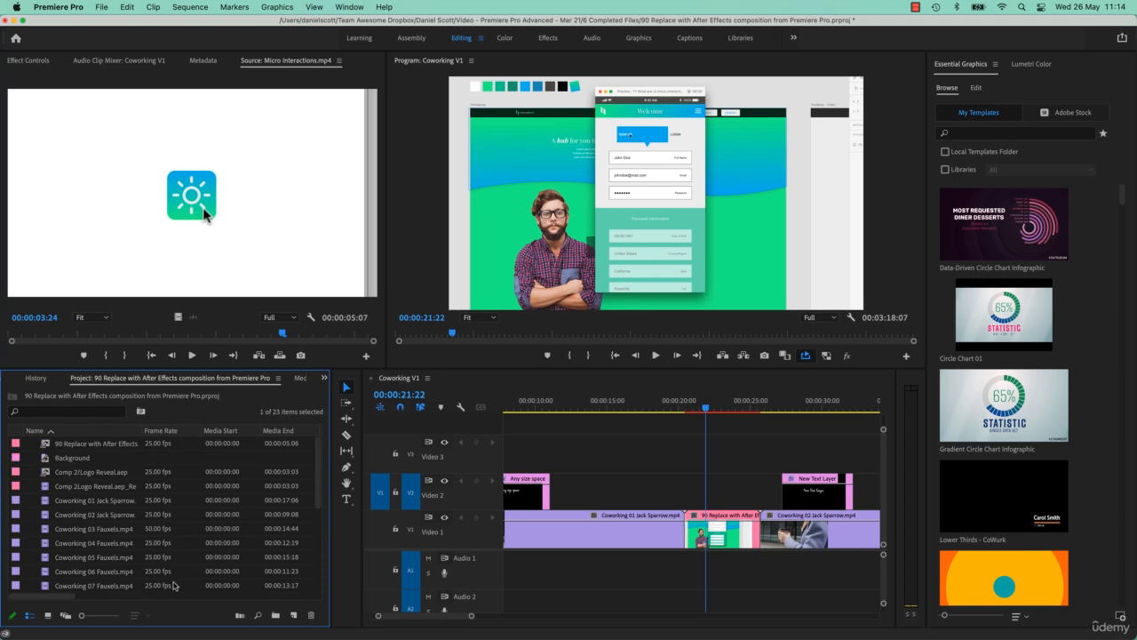
{"action": "scroll", "coordinate": [175, 587], "scroll_direction": "down", "scroll_amount": 3}
{"action": "scroll", "coordinate": [175, 587], "scroll_direction": "up", "scroll_amount": 3}
{"action": "left_click", "coordinate": [111, 446]}
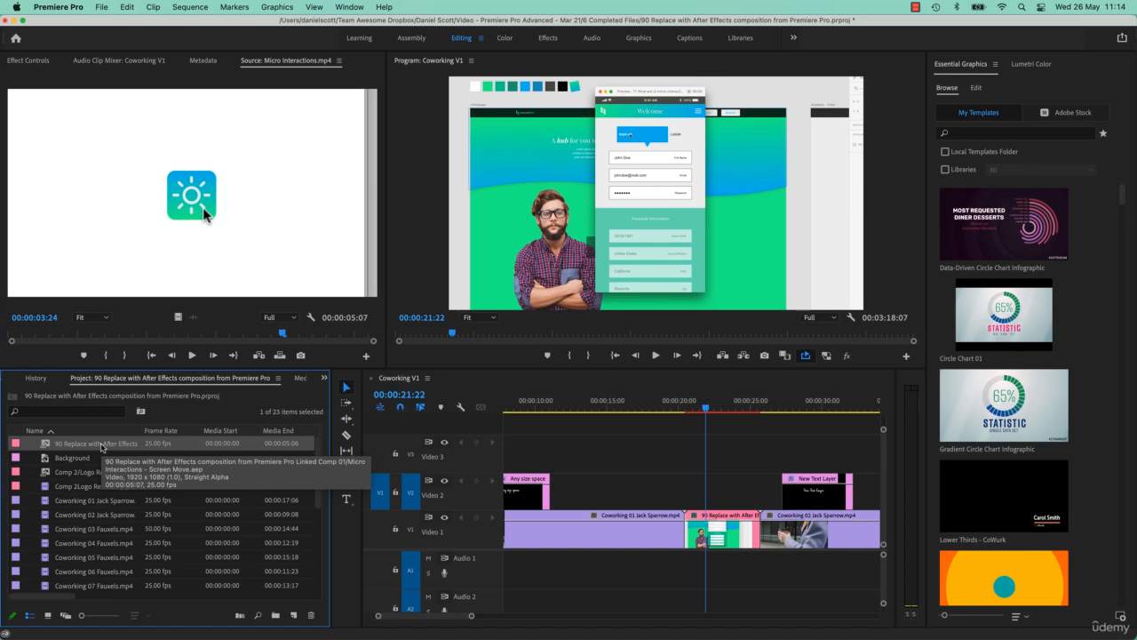
{"action": "left_click", "coordinate": [718, 539]}
{"action": "double_click", "coordinate": [718, 540]}
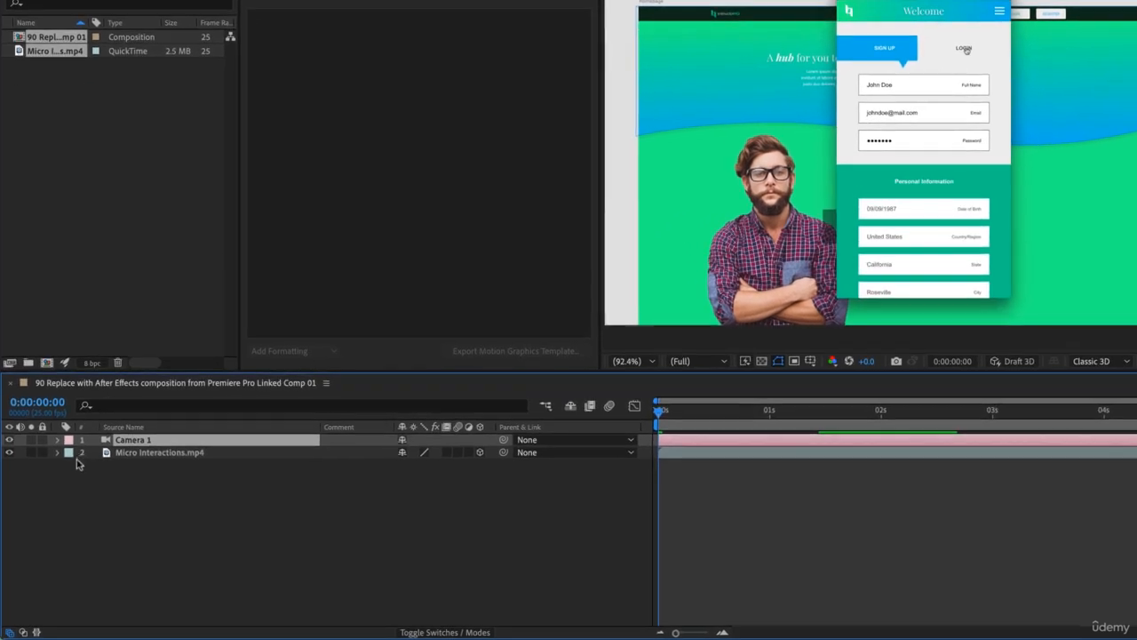
Switch to After Effects and add keyframes for Camera 1's Point of Interest and Position at 0:00:00:00
{"action": "left_click", "coordinate": [56, 440]}
{"action": "left_click", "coordinate": [68, 454]}
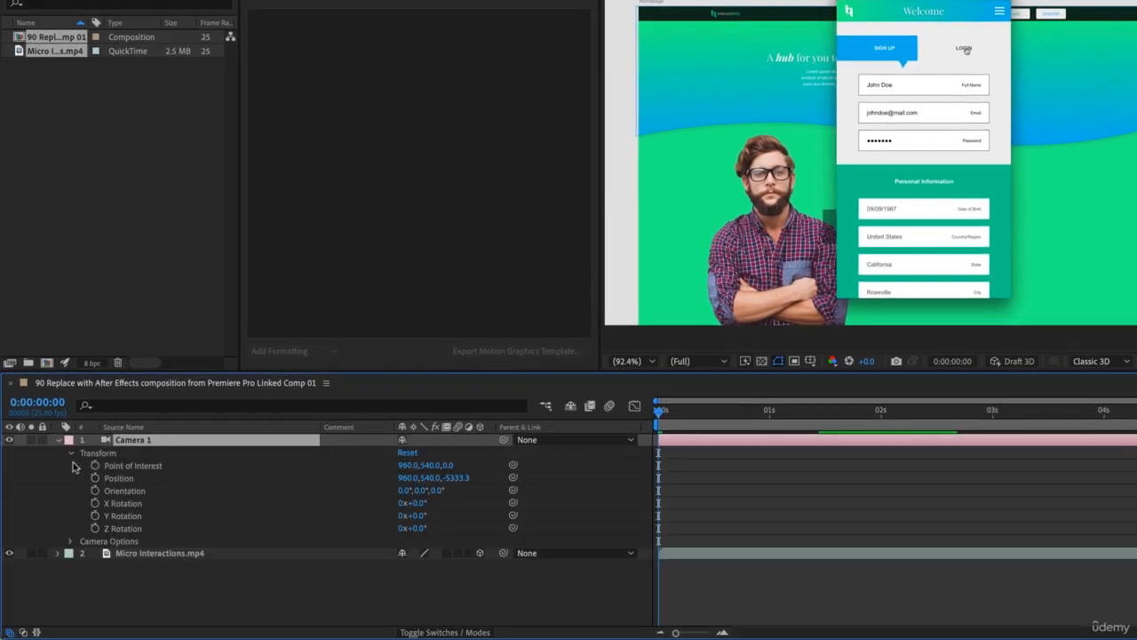
{"action": "left_click", "coordinate": [95, 464]}
{"action": "left_click", "coordinate": [95, 477]}
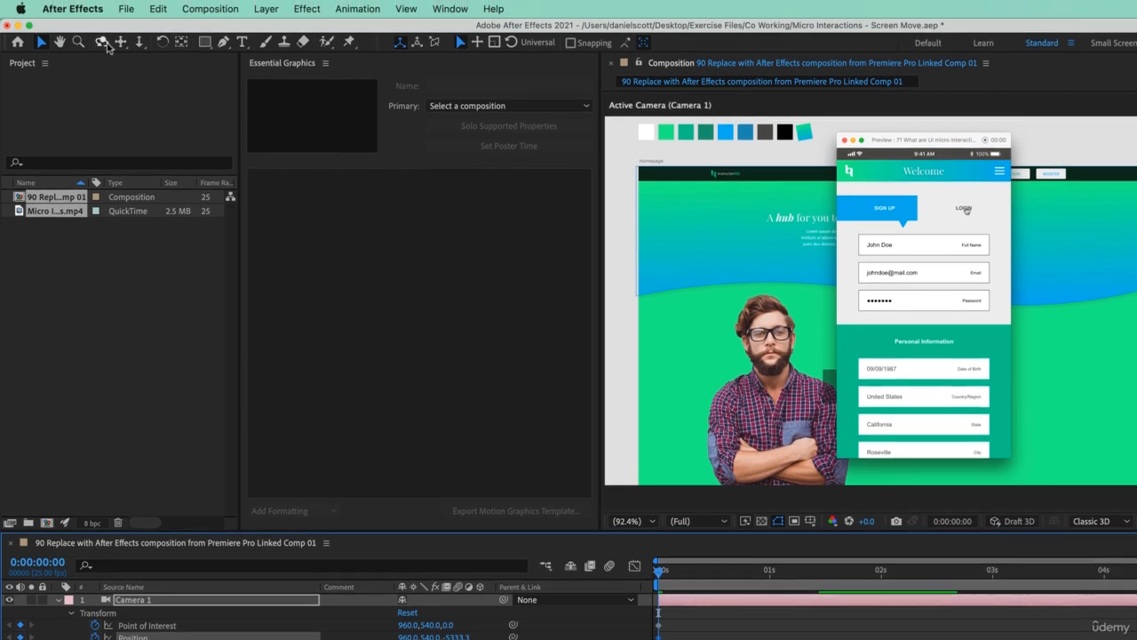
Orbit, pan and dolly the camera to a position of about -618, 474, -4411 for the opening shot, and preview it
{"action": "left_click_drag", "start_coordinate": [855, 364], "coordinate": [833, 341]}
{"action": "left_click", "coordinate": [123, 43]}
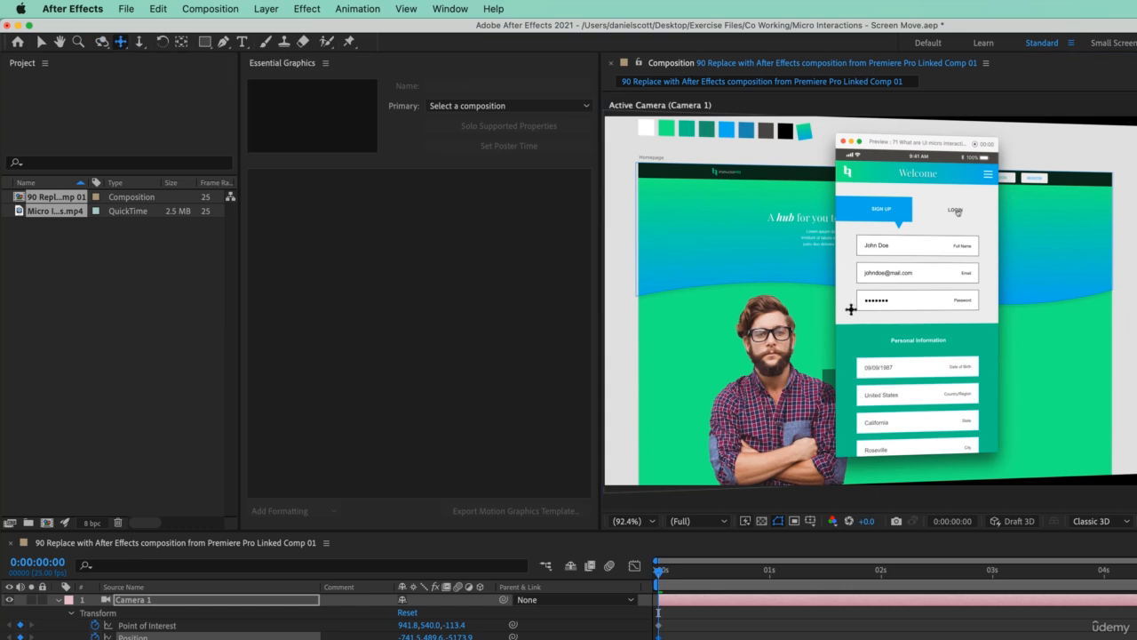
{"action": "left_click_drag", "start_coordinate": [845, 312], "coordinate": [878, 308]}
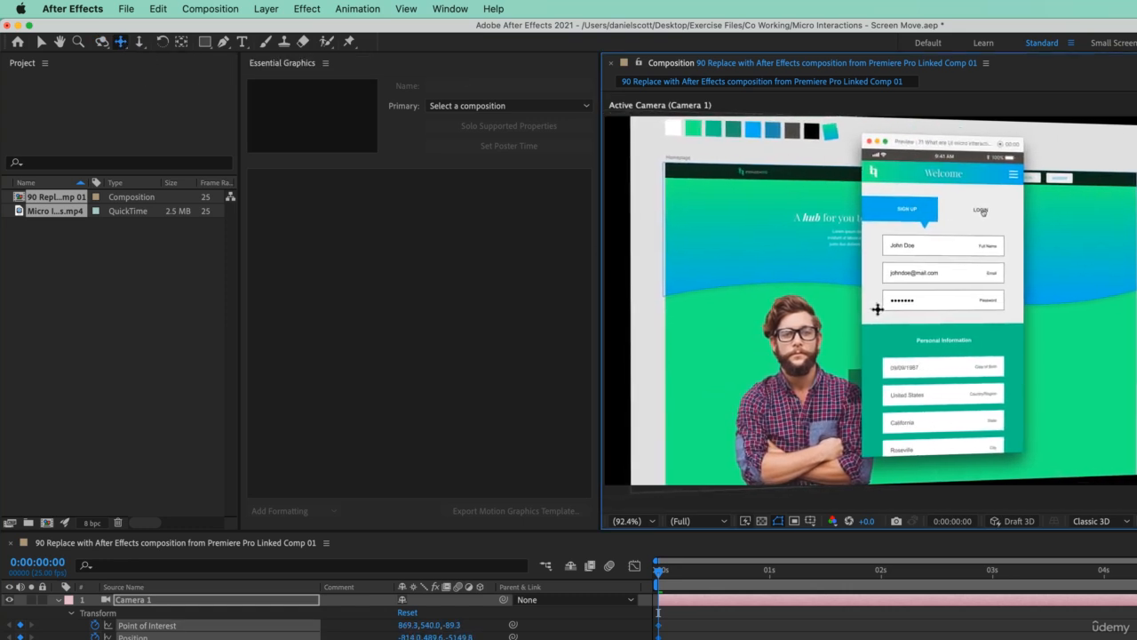
{"action": "left_click", "coordinate": [144, 42]}
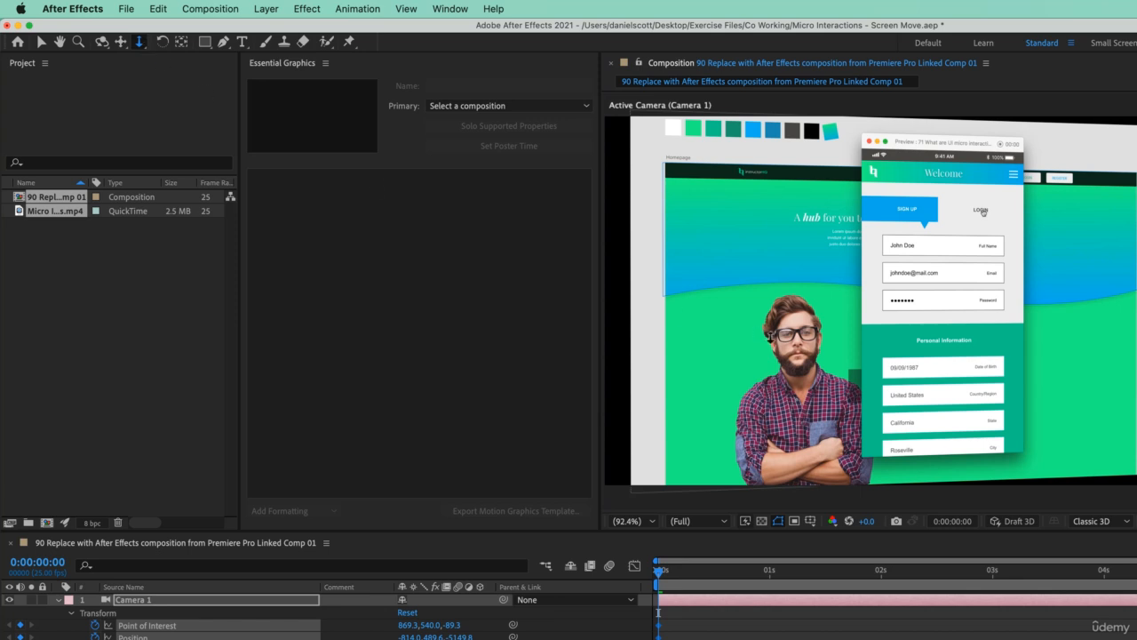
{"action": "left_click_drag", "start_coordinate": [770, 336], "coordinate": [769, 204]}
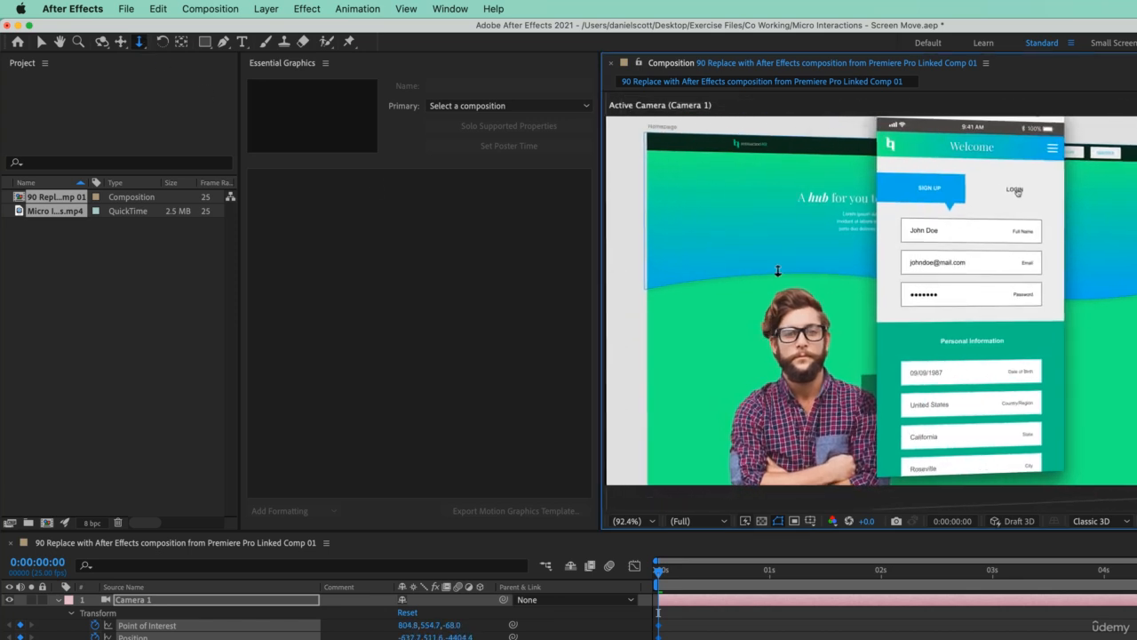
{"action": "left_click", "coordinate": [119, 42]}
{"action": "left_click_drag", "start_coordinate": [936, 287], "coordinate": [919, 311]}
{"action": "key", "text": "space"}
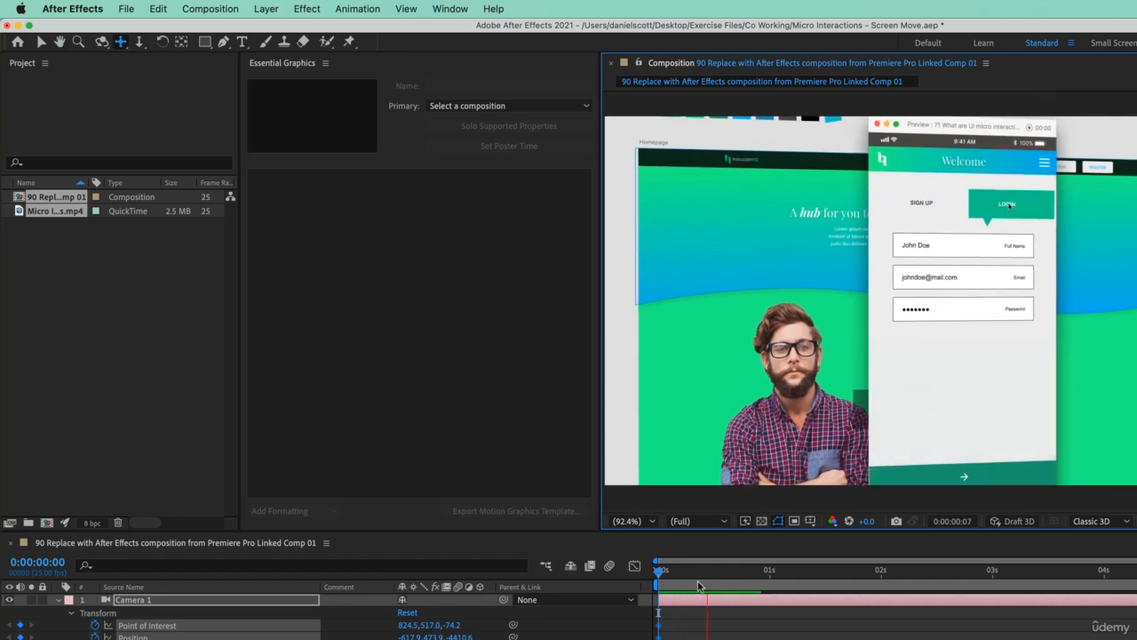
{"action": "key", "text": "space"}
At 0:00:04:13, orbit and pan the camera around the moon icon to a position of about 2624, 1126, -4436
{"action": "left_click_drag", "start_coordinate": [714, 577], "coordinate": [1136, 602]}
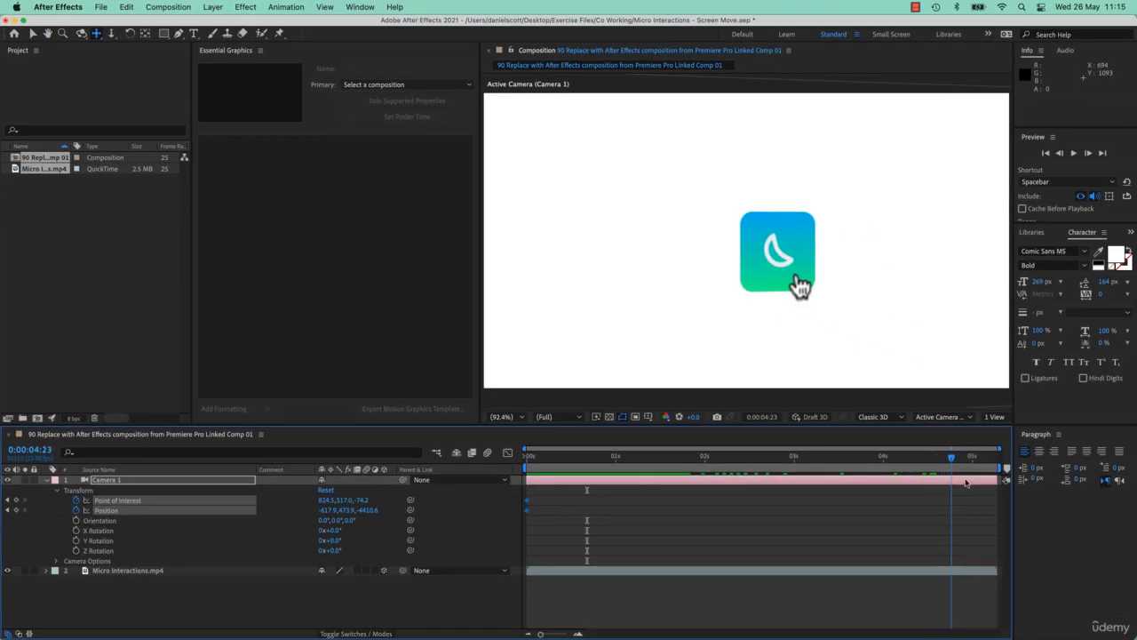
{"action": "left_click_drag", "start_coordinate": [966, 482], "coordinate": [930, 487]}
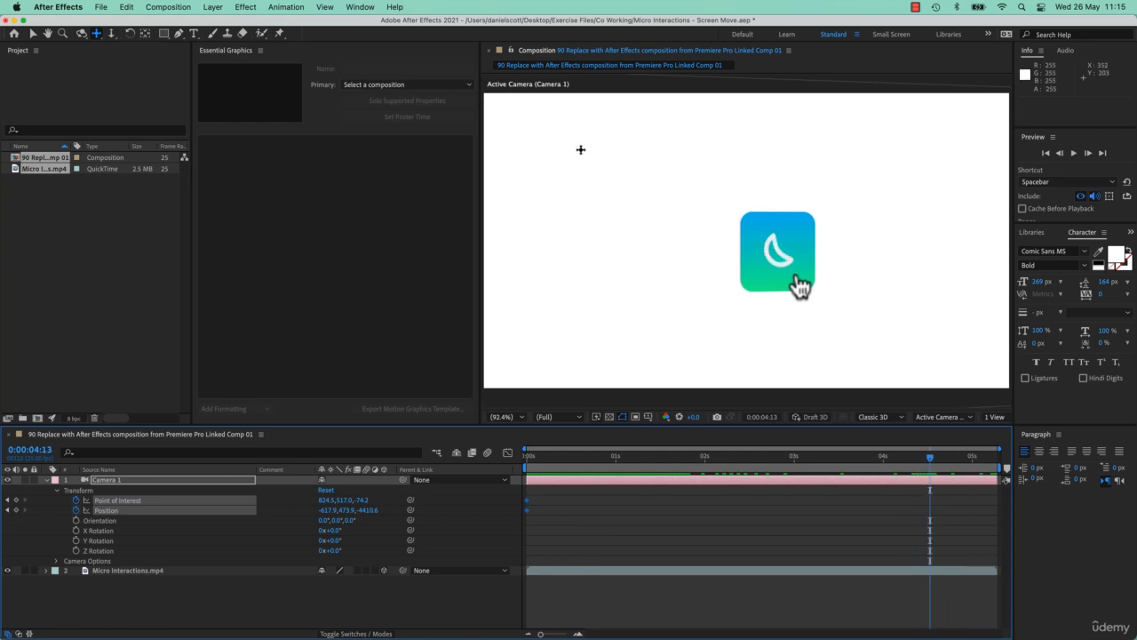
{"action": "left_click", "coordinate": [81, 33]}
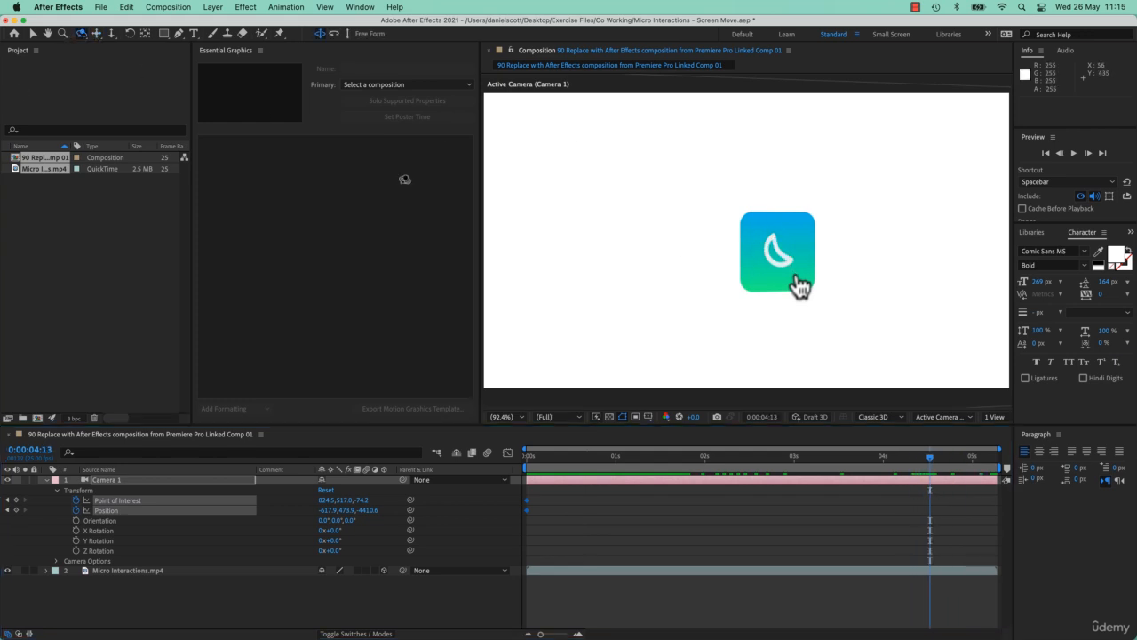
{"action": "left_click_drag", "start_coordinate": [807, 270], "coordinate": [775, 262]}
{"action": "left_click", "coordinate": [96, 33]}
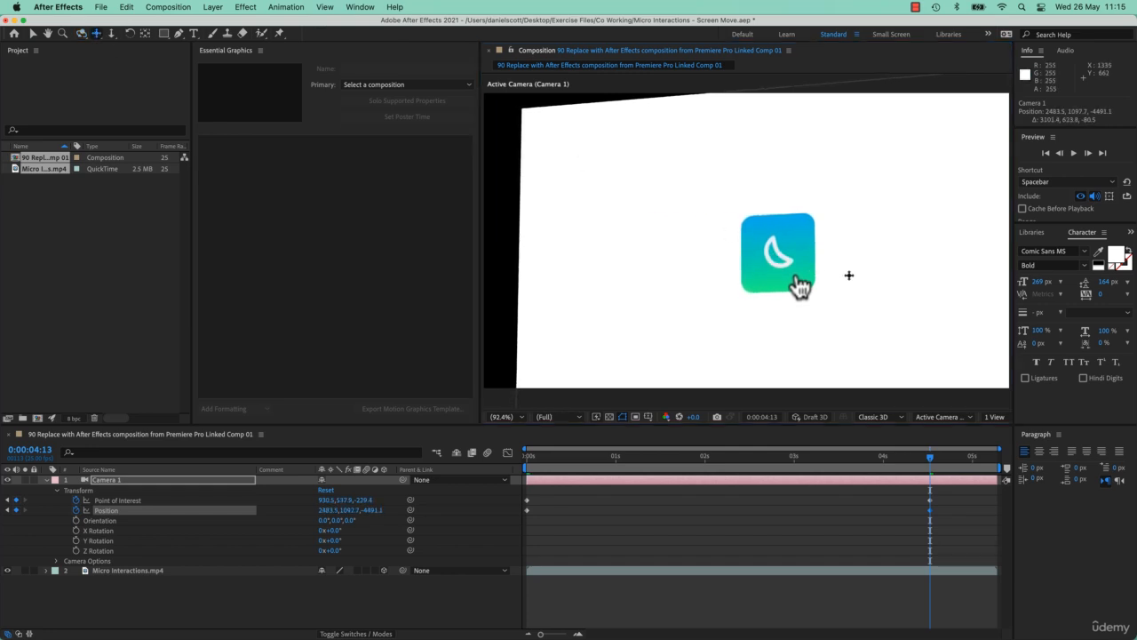
{"action": "left_click_drag", "start_coordinate": [850, 274], "coordinate": [800, 251]}
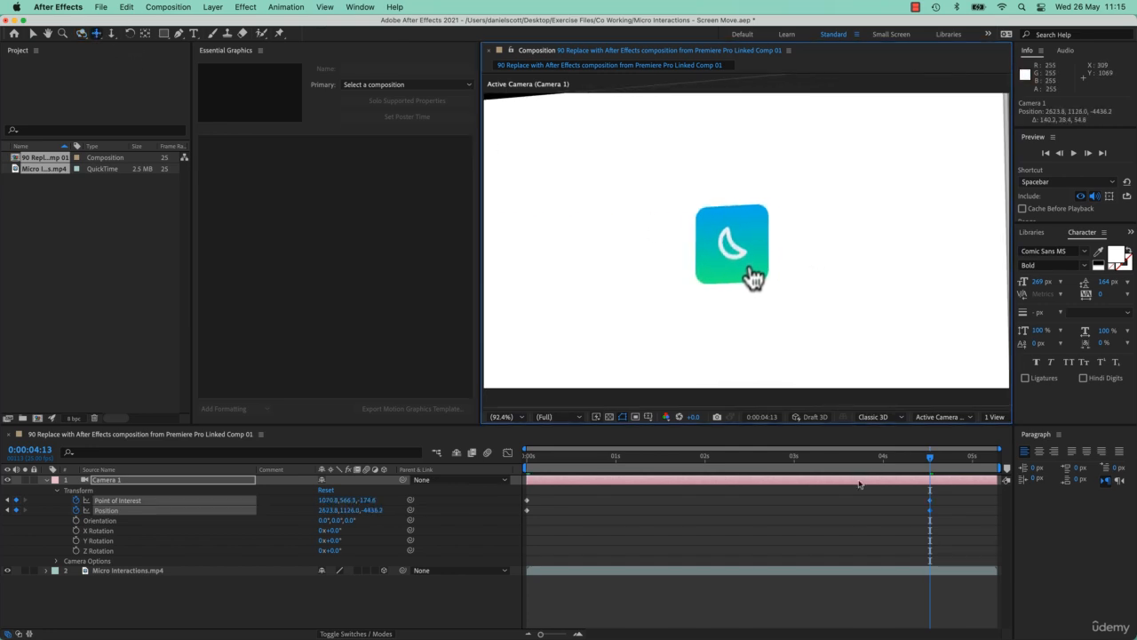
Preview the camera move twice from the start of the composition
{"action": "key", "text": "Home"}
{"action": "key", "text": "space"}
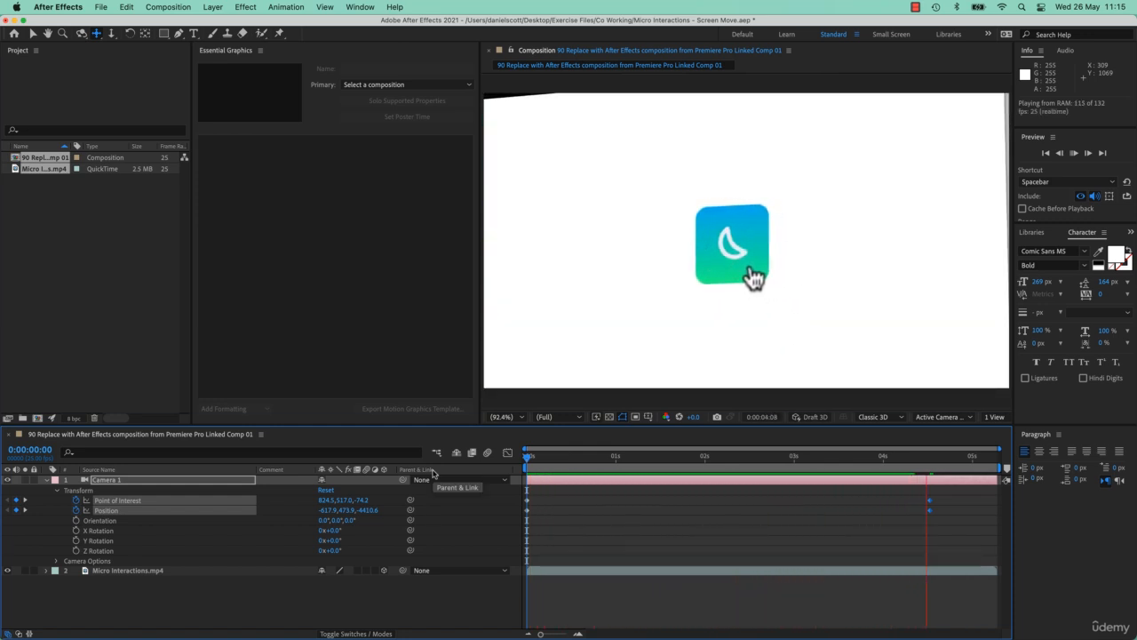
{"action": "key", "text": "space"}
{"action": "key", "text": "Home"}
{"action": "key", "text": "space"}
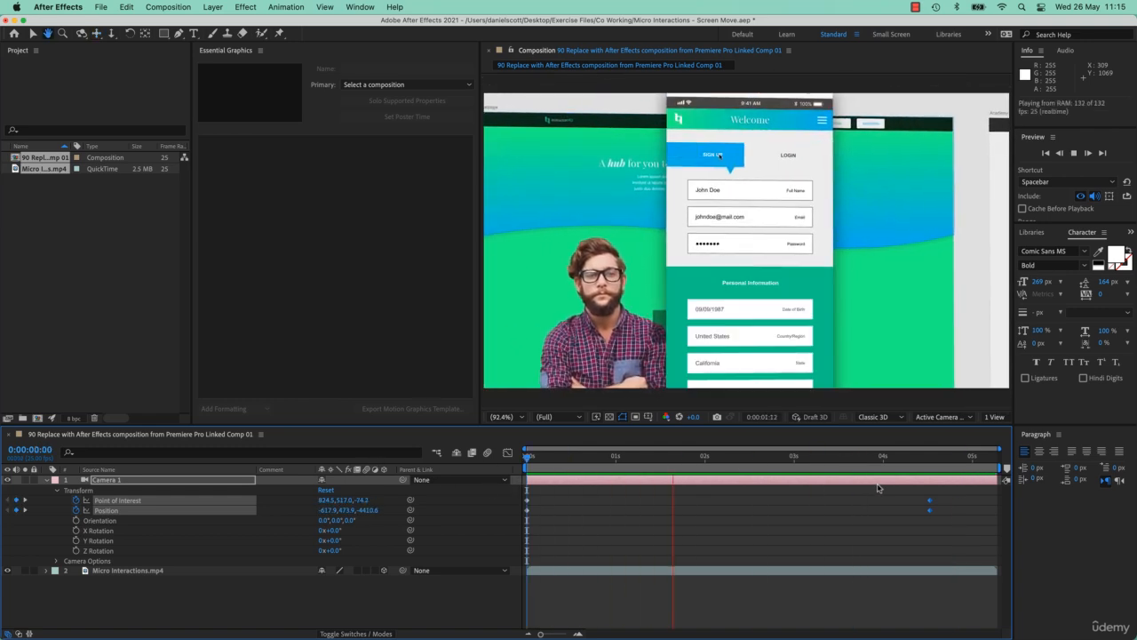
{"action": "key", "text": "space"}
{"action": "left_click", "coordinate": [927, 457]}
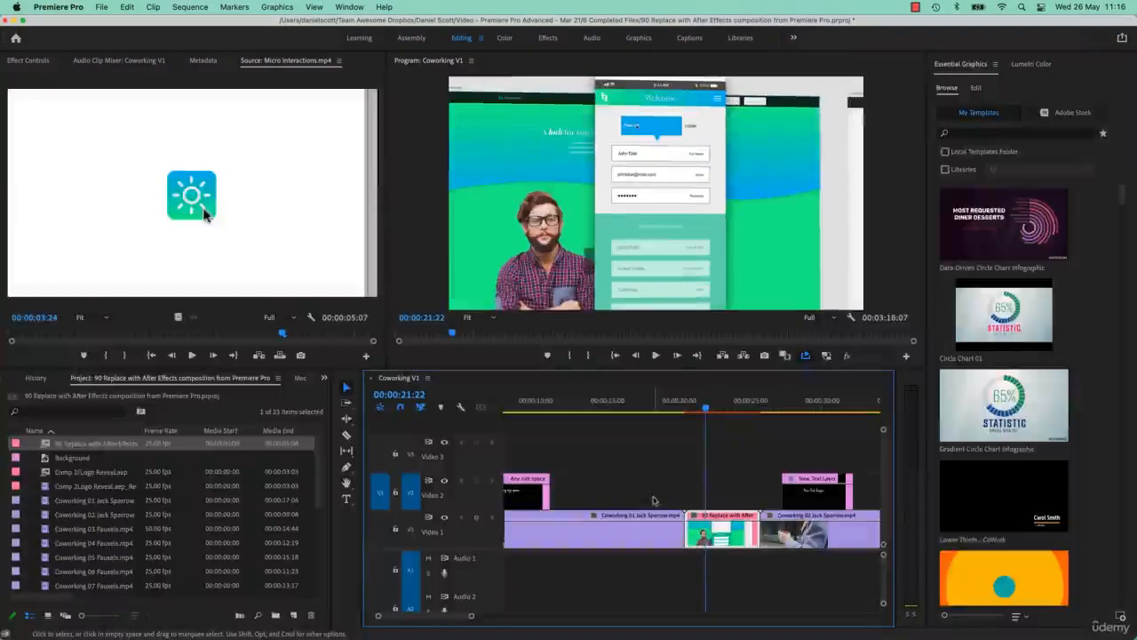
Switch to Premiere Pro and play the linked composition clip in the Coworking V1 sequence from its start
{"action": "left_click_drag", "start_coordinate": [705, 415], "coordinate": [688, 416]}
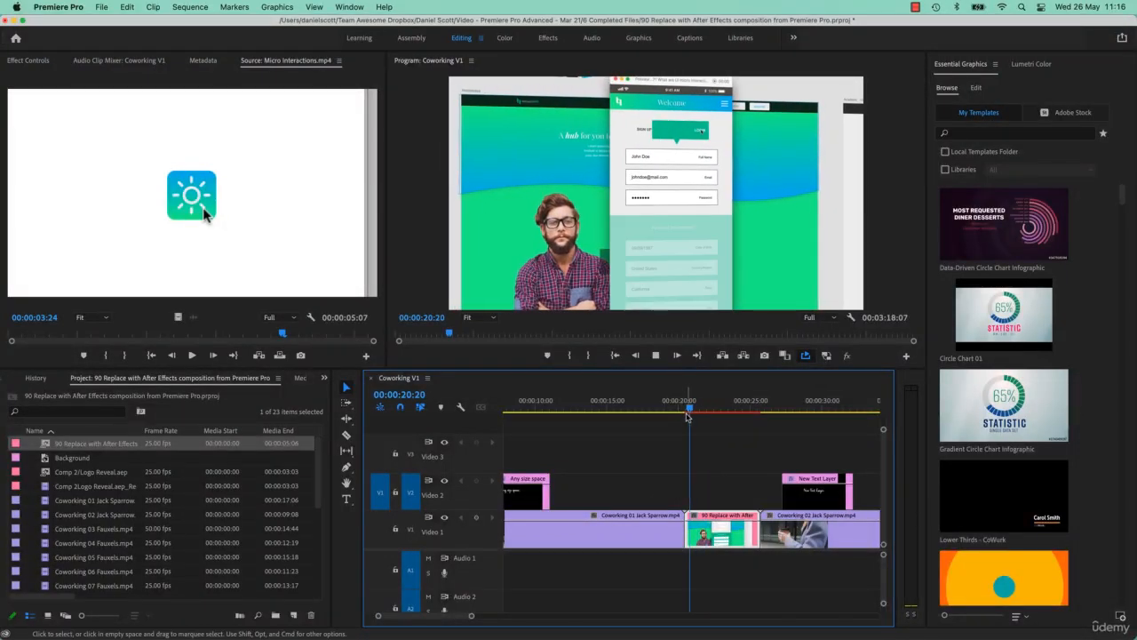
{"action": "key", "text": "space"}
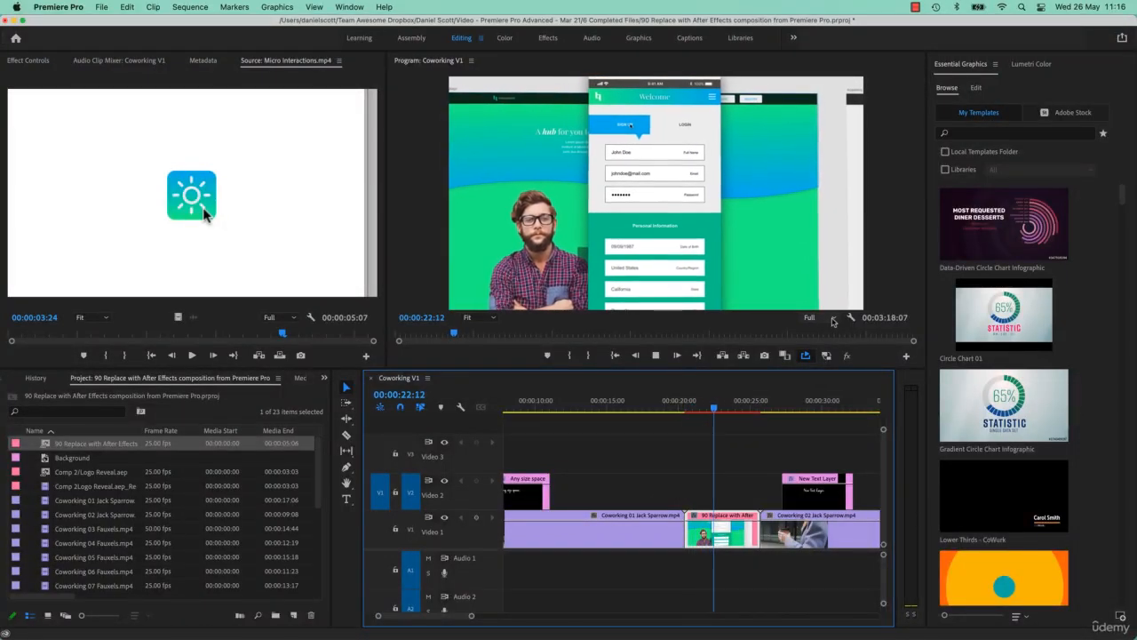
{"action": "left_click", "coordinate": [684, 414]}
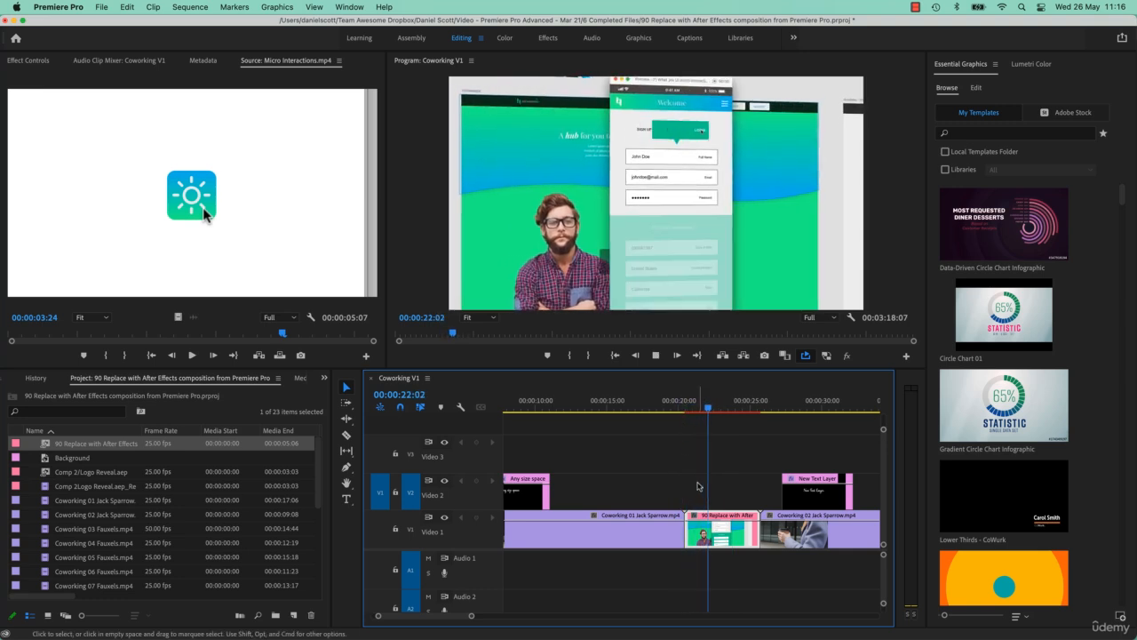
{"action": "key", "text": "space"}
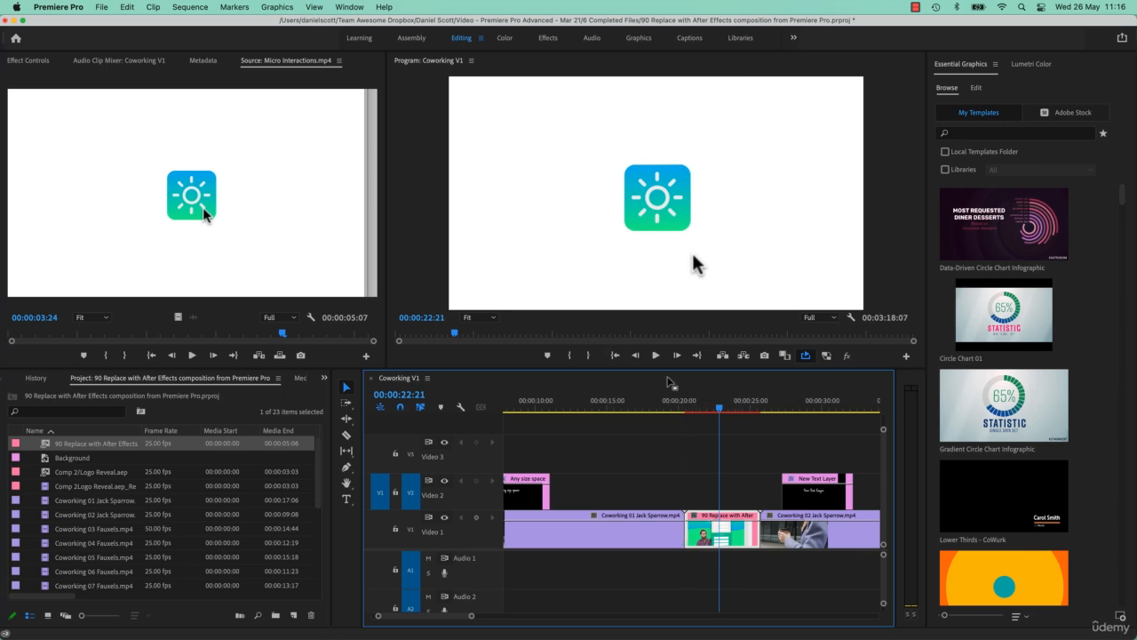
{"action": "left_click_drag", "start_coordinate": [803, 404], "coordinate": [712, 407]}
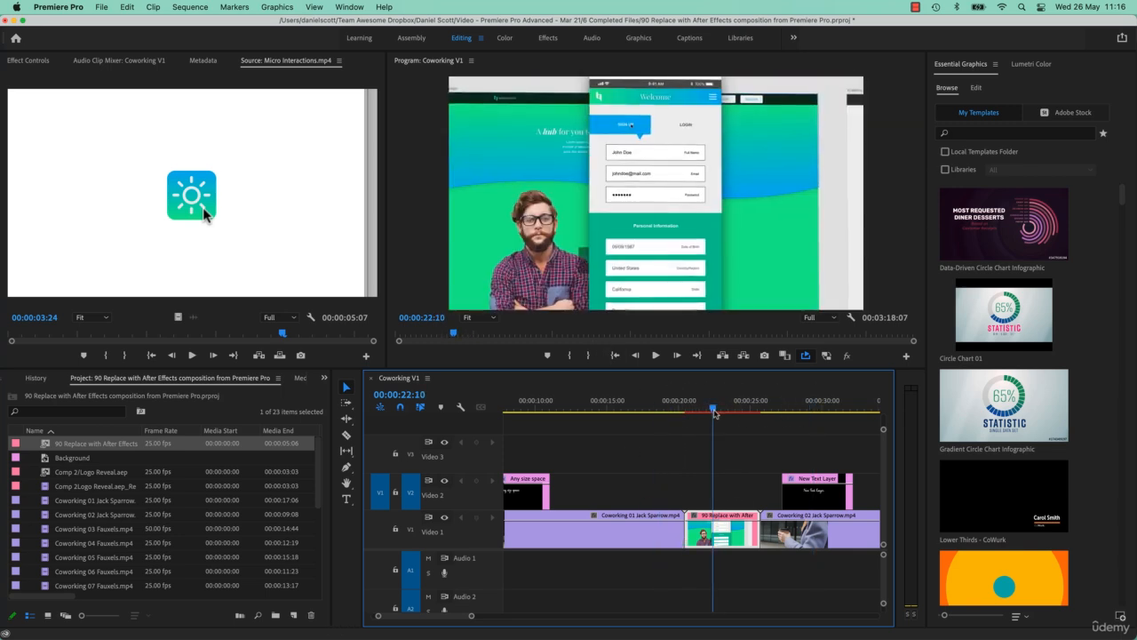
Set the Program monitor's playback resolution to 1/4 and play the linked clip again
{"action": "left_click", "coordinate": [830, 318]}
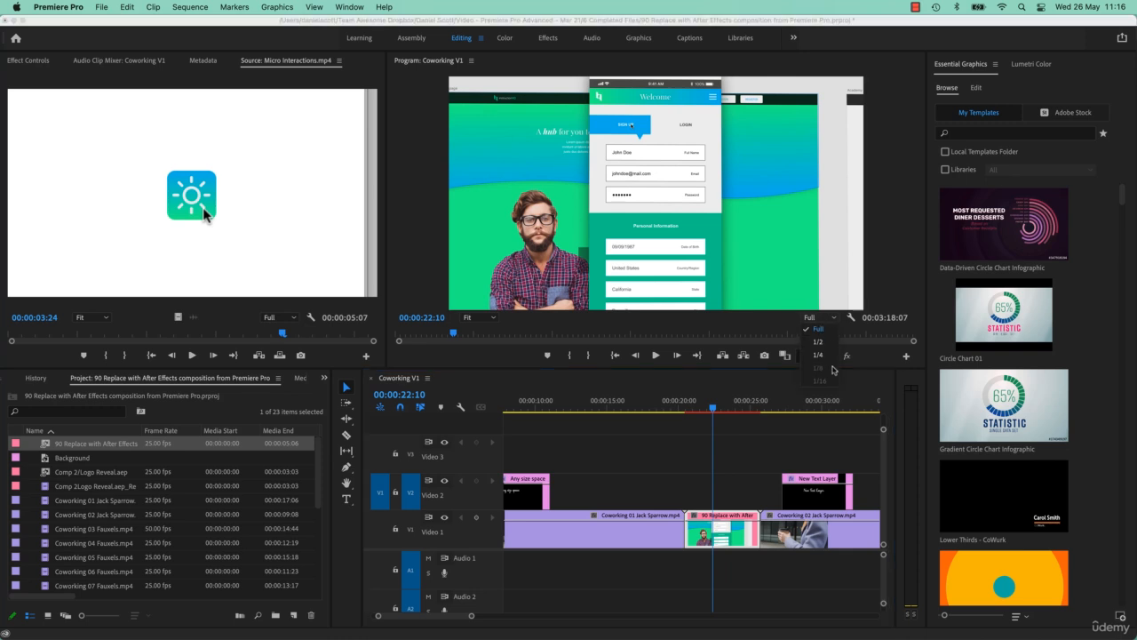
{"action": "left_click", "coordinate": [819, 355]}
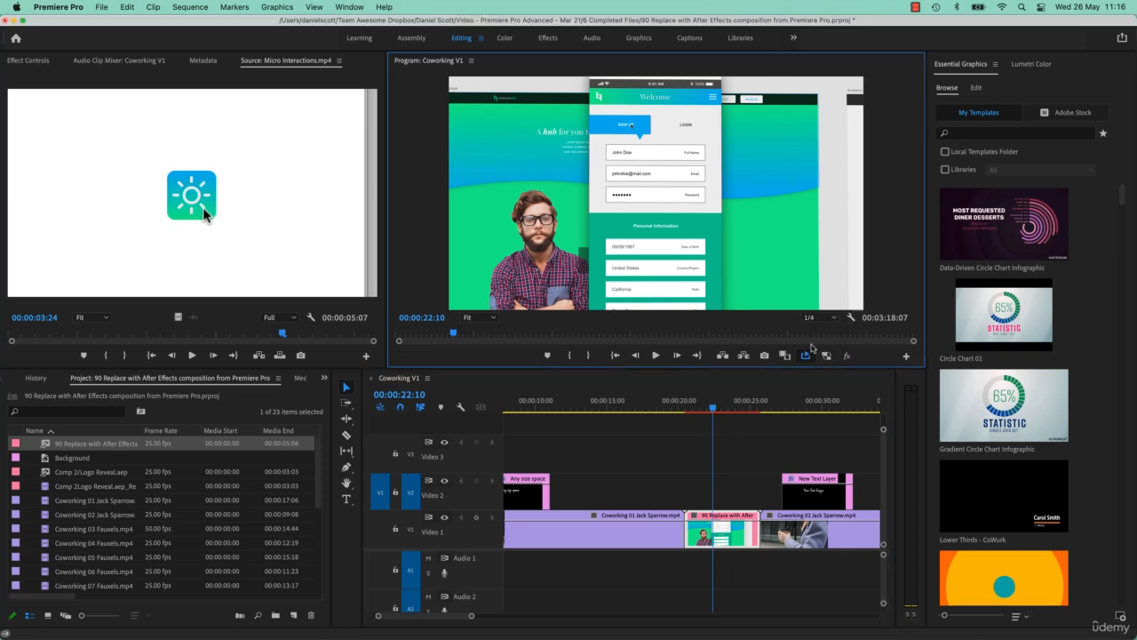
{"action": "left_click", "coordinate": [672, 408]}
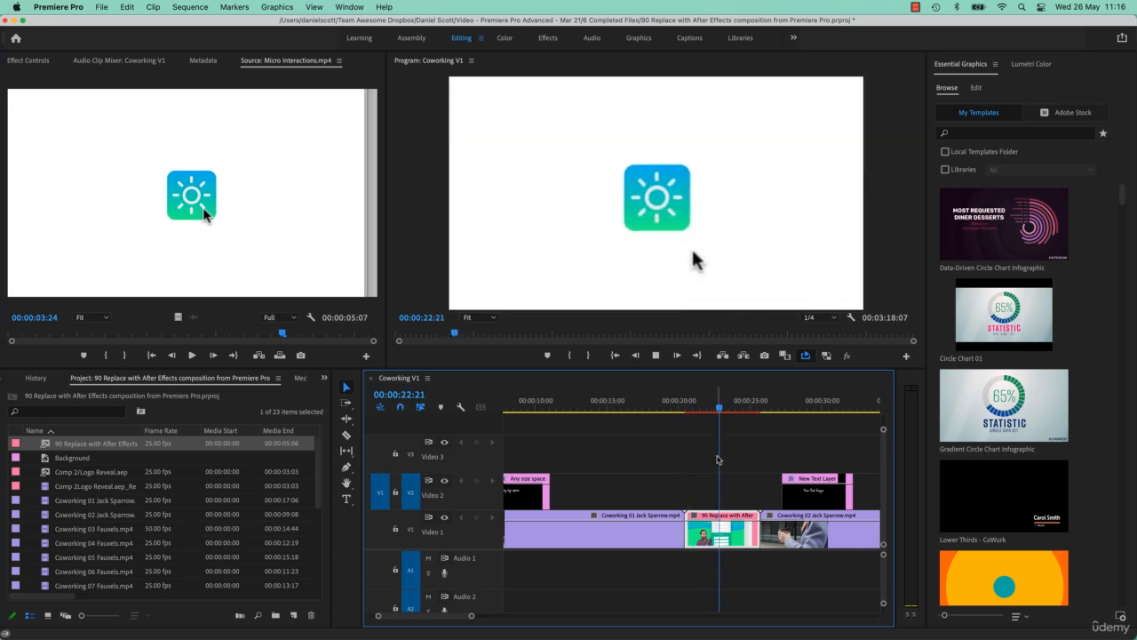
{"action": "key", "text": "space"}
Mark the linked clip's section with an in point at 00:00:20:06 and an out point at 00:00:26:08, and render its preview
{"action": "left_click_drag", "start_coordinate": [710, 409], "coordinate": [683, 415]}
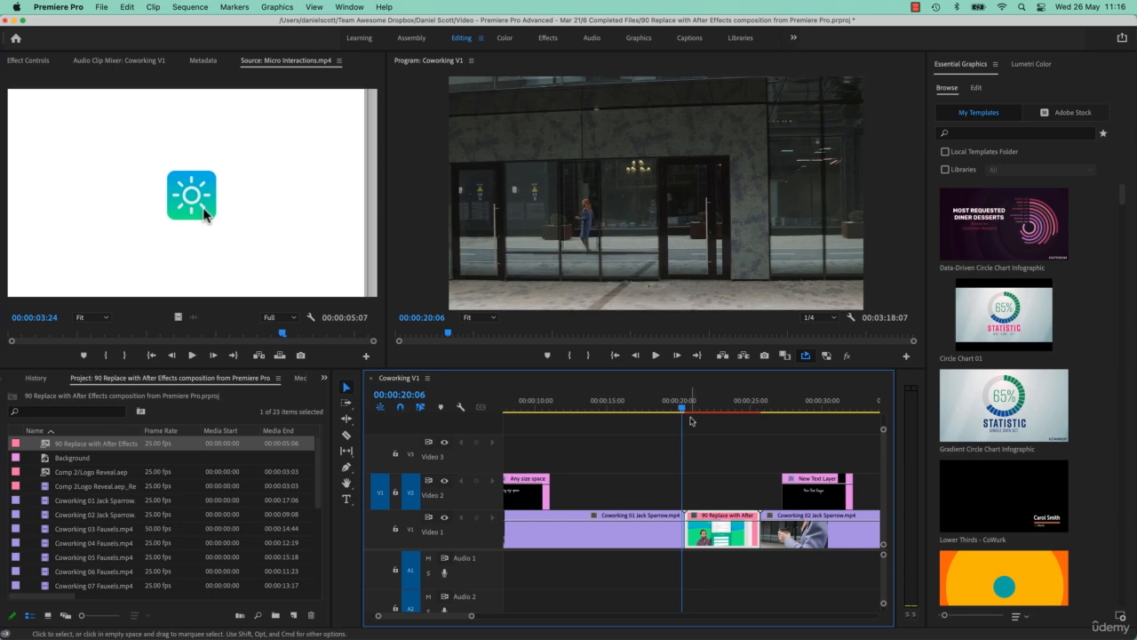
{"action": "key", "text": "i"}
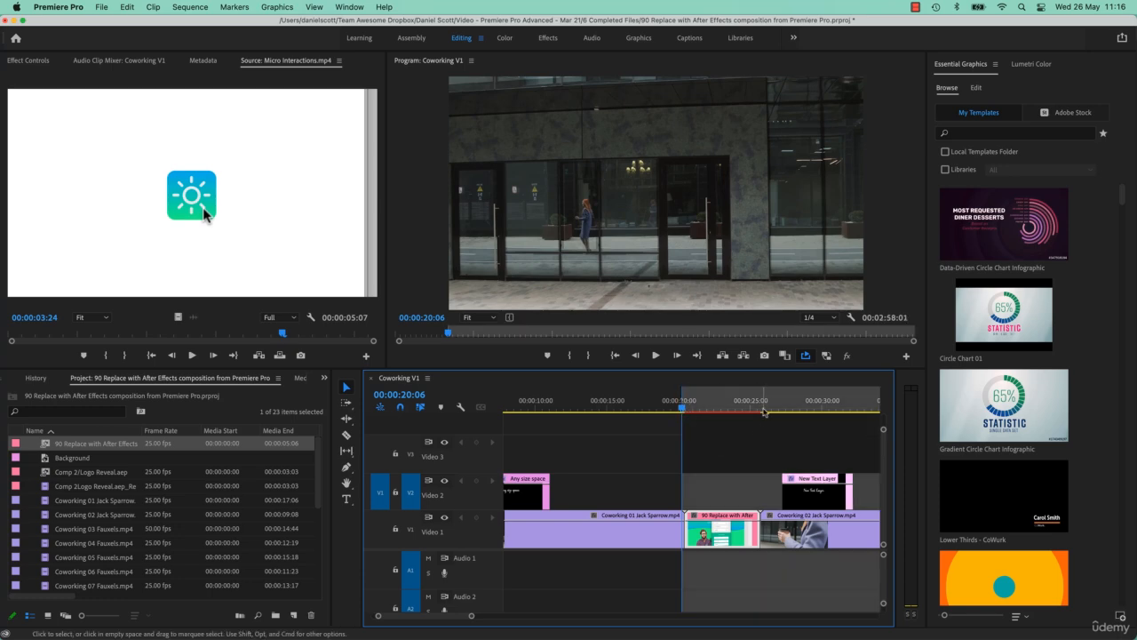
{"action": "left_click", "coordinate": [769, 408]}
{"action": "key", "text": "o"}
{"action": "key", "text": "Return"}
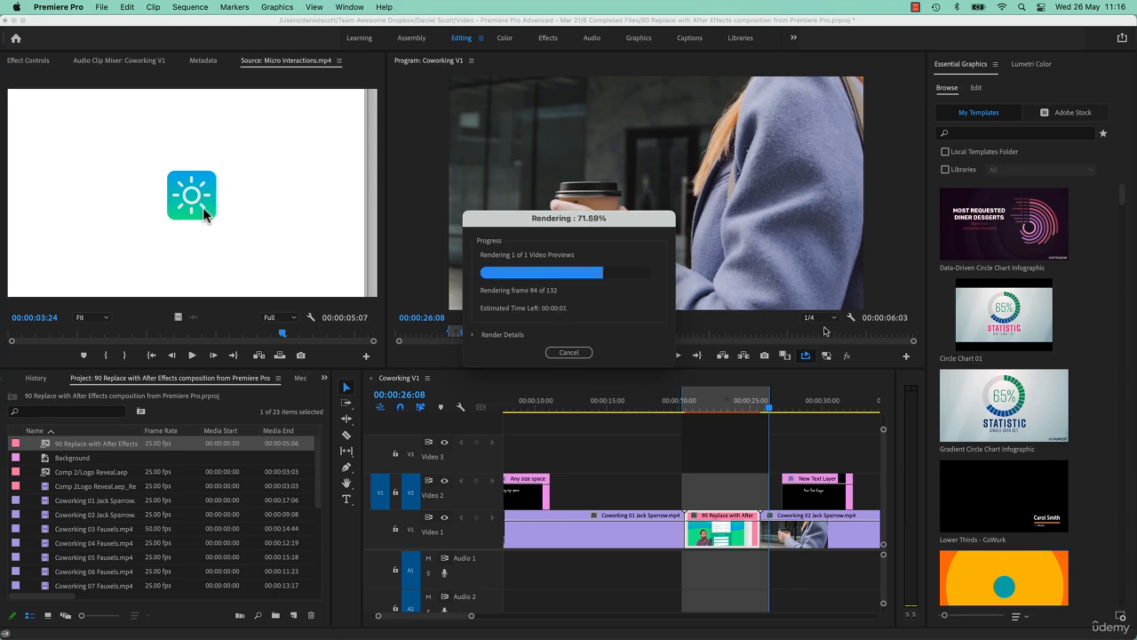
Play the rendered section of the sequence from the start of the linked clip
{"action": "left_click", "coordinate": [689, 409]}
{"action": "key", "text": "space"}
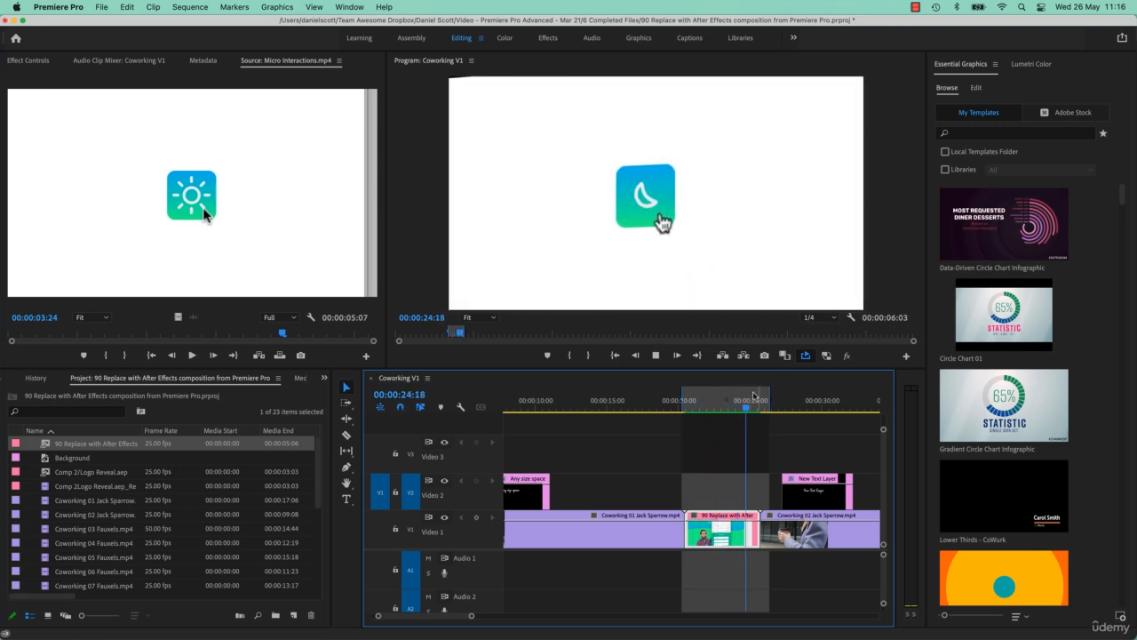
{"action": "key", "text": "space"}
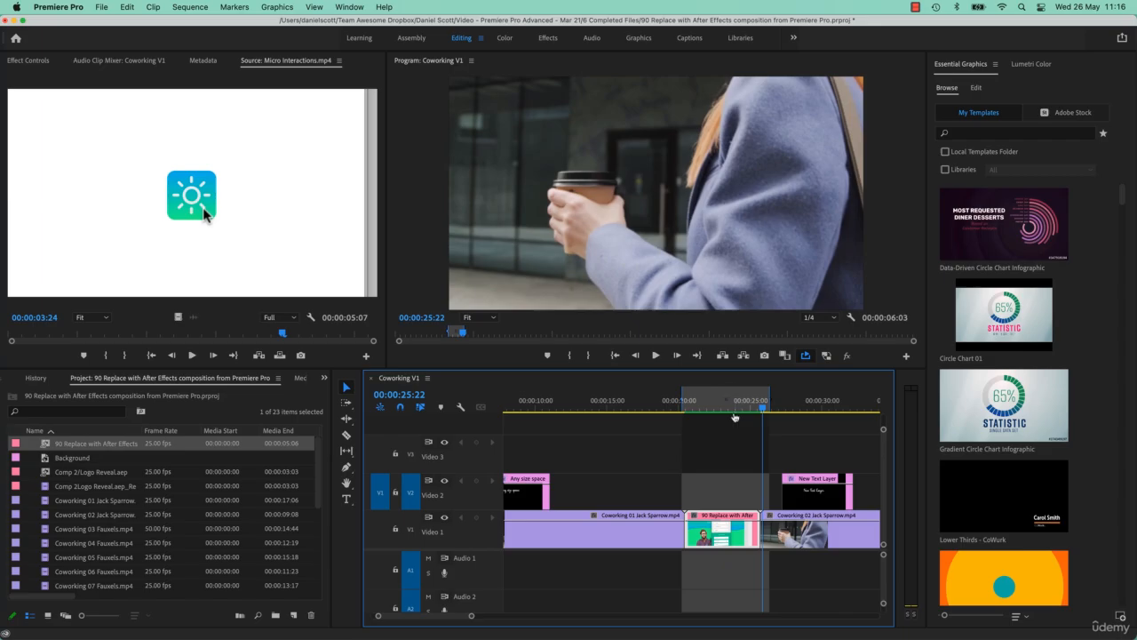
In After Effects, dolly and pan the camera at 0:00:05:06 into the sun icon, to about 1071, 597, -315, and return to Premiere Pro
{"action": "key", "text": "super+Tab"}
{"action": "left_click_drag", "start_coordinate": [930, 462], "coordinate": [1000, 465]}
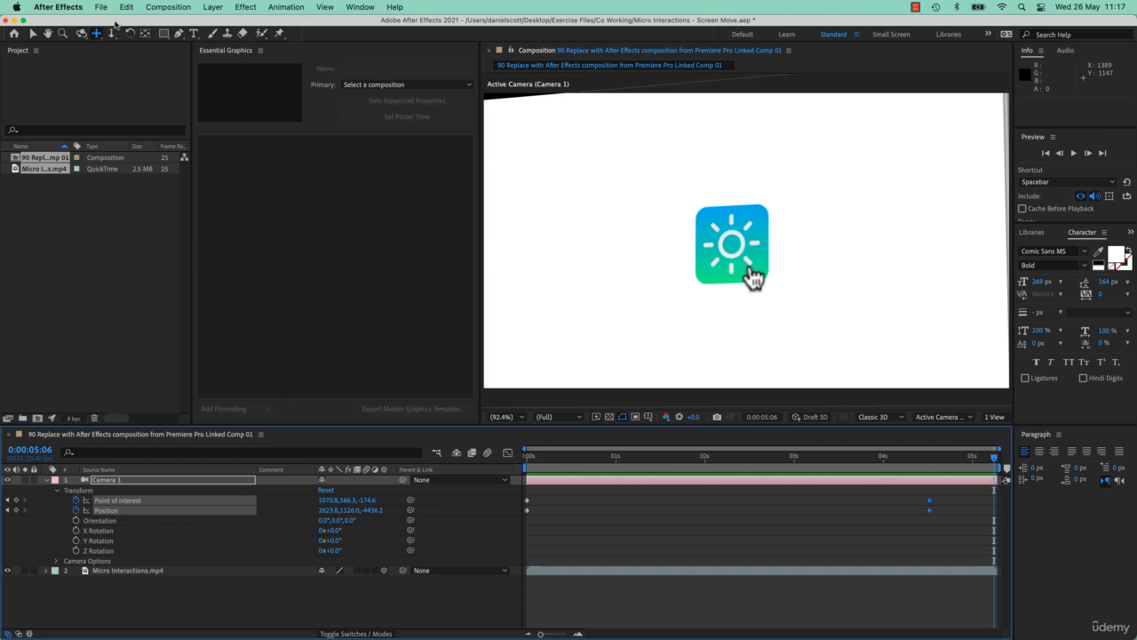
{"action": "left_click_drag", "start_coordinate": [787, 181], "coordinate": [764, 104]}
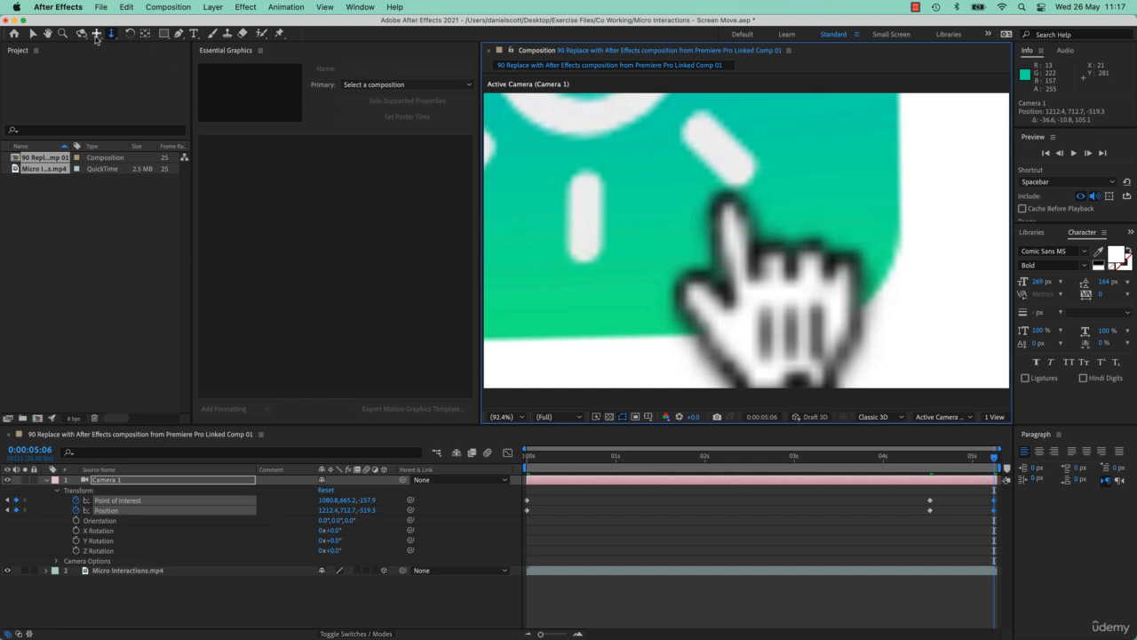
{"action": "left_click", "coordinate": [96, 35]}
{"action": "left_click_drag", "start_coordinate": [703, 158], "coordinate": [734, 211]}
{"action": "left_click", "coordinate": [111, 35]}
{"action": "left_click", "coordinate": [96, 34]}
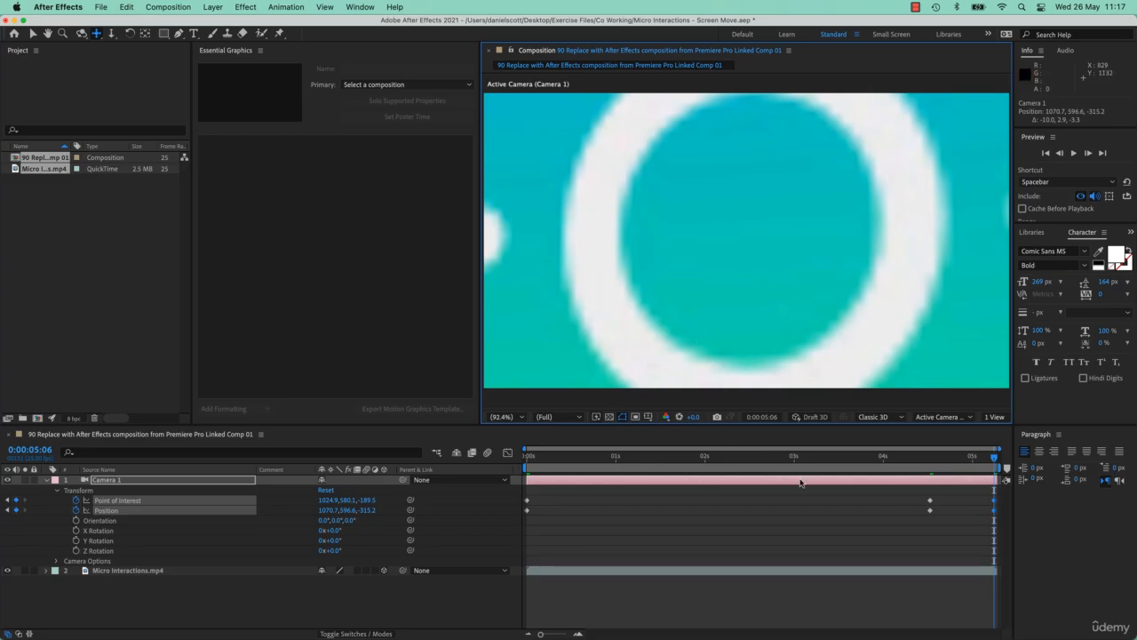
{"action": "key", "text": "super+Tab"}
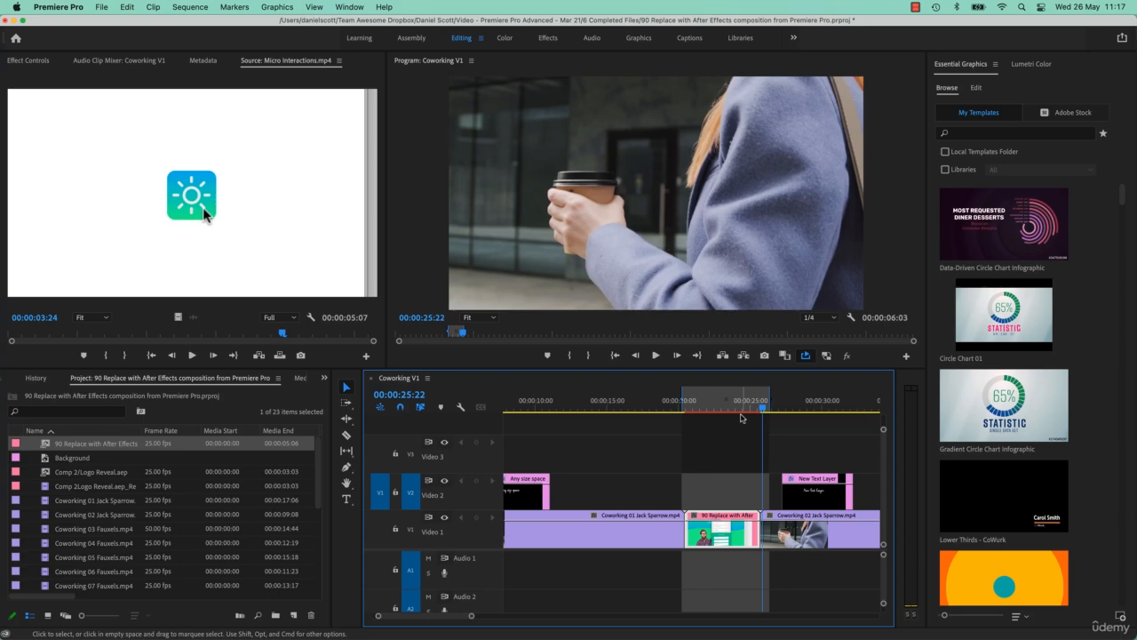
Play and scrub through the linked clip's section of the sequence to check the updated camera move
{"action": "left_click", "coordinate": [682, 407]}
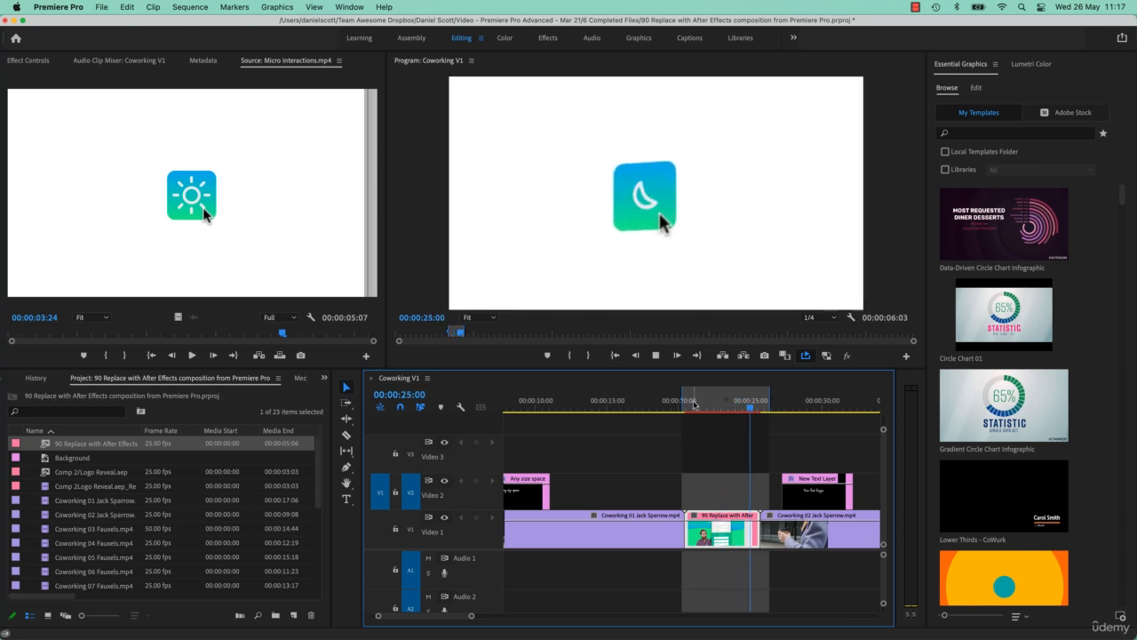
{"action": "left_click", "coordinate": [694, 405]}
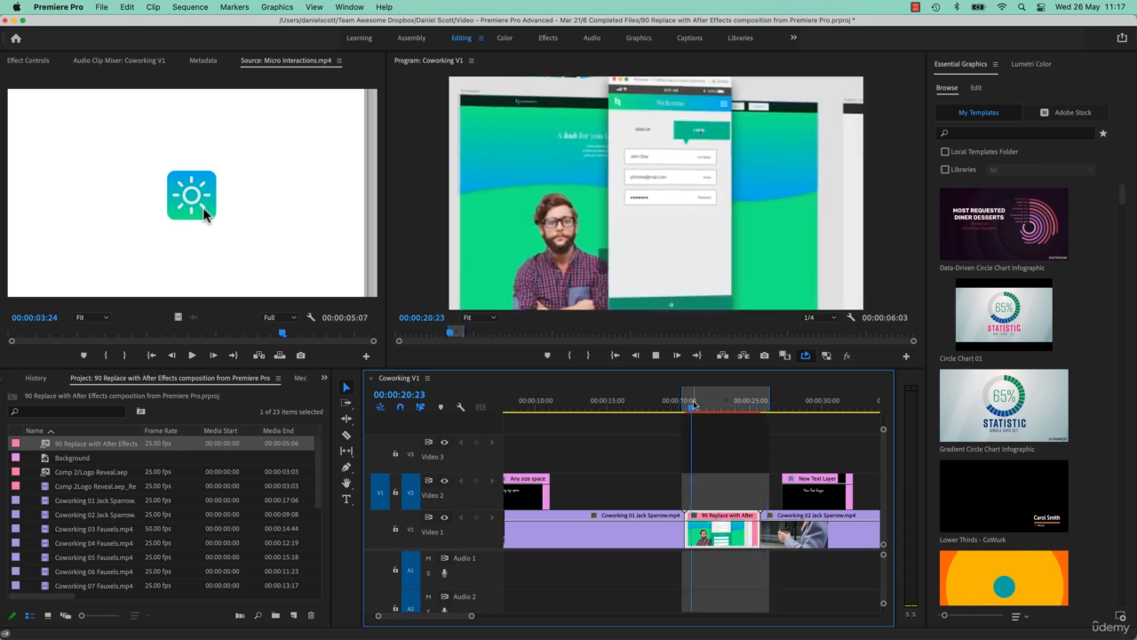
{"action": "left_click_drag", "start_coordinate": [698, 409], "coordinate": [764, 414]}
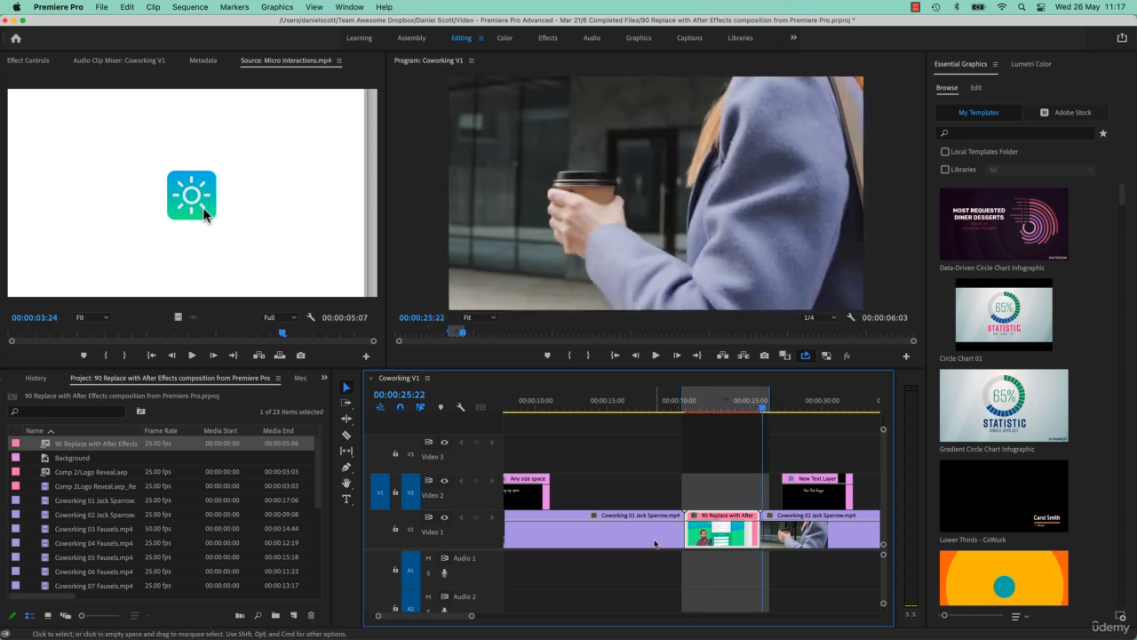
Render and replace the linked After Effects clip on Video 1 with a rendered movie file
{"action": "left_click", "coordinate": [720, 407]}
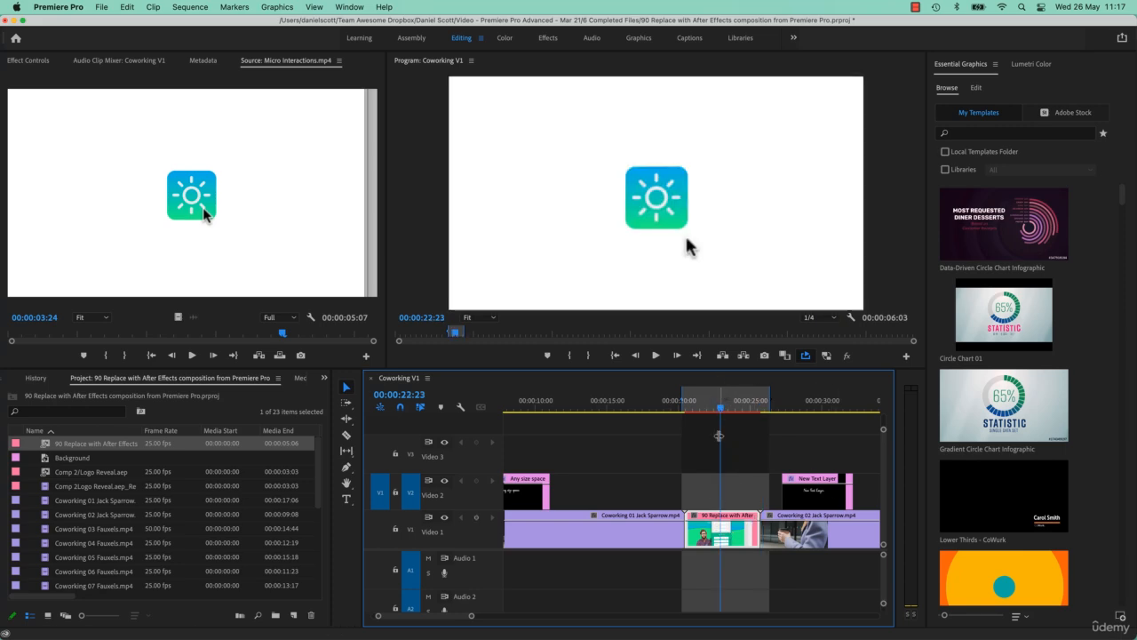
{"action": "right_click", "coordinate": [742, 538]}
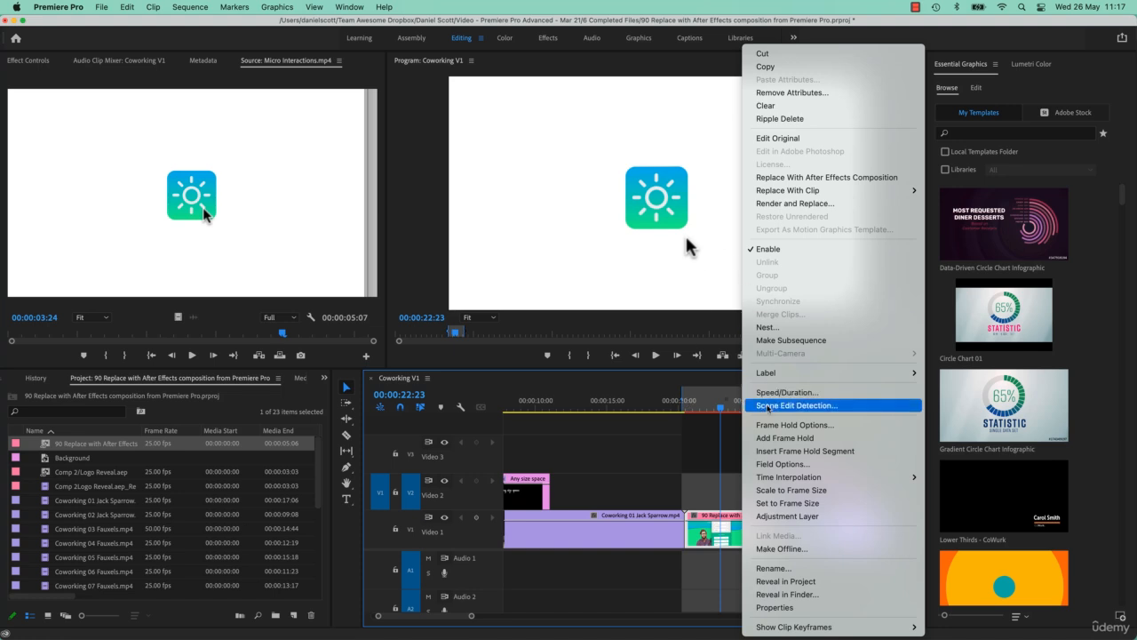
{"action": "left_click", "coordinate": [797, 204]}
{"action": "left_click", "coordinate": [704, 426]}
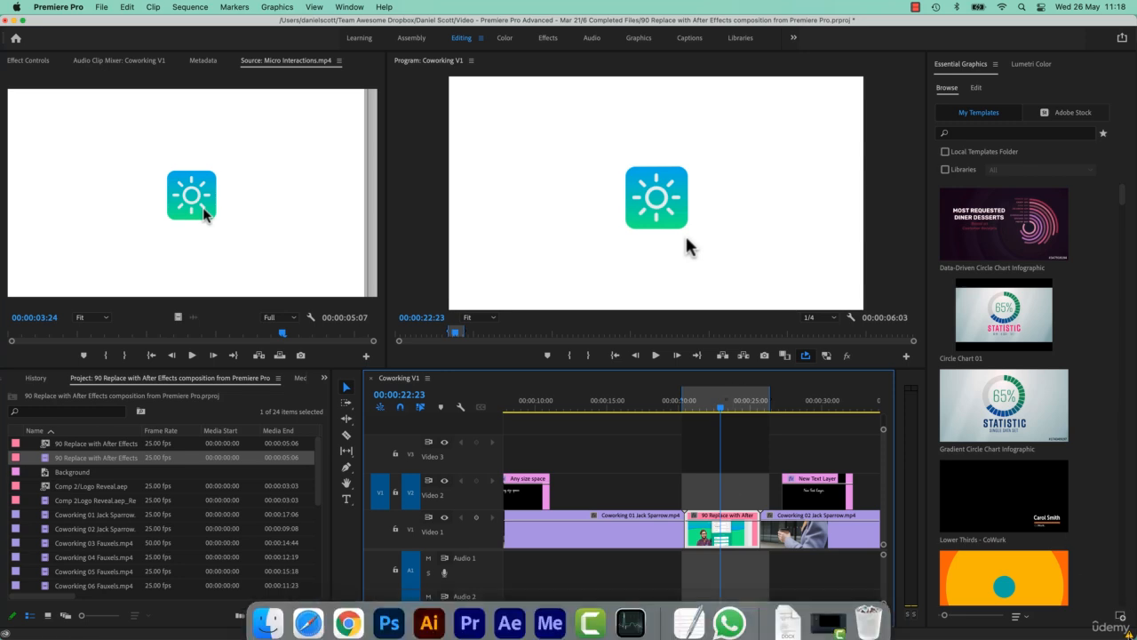
Read the logged events in a widened Events window and close it
{"action": "mouse_move", "coordinate": [640, 638]}
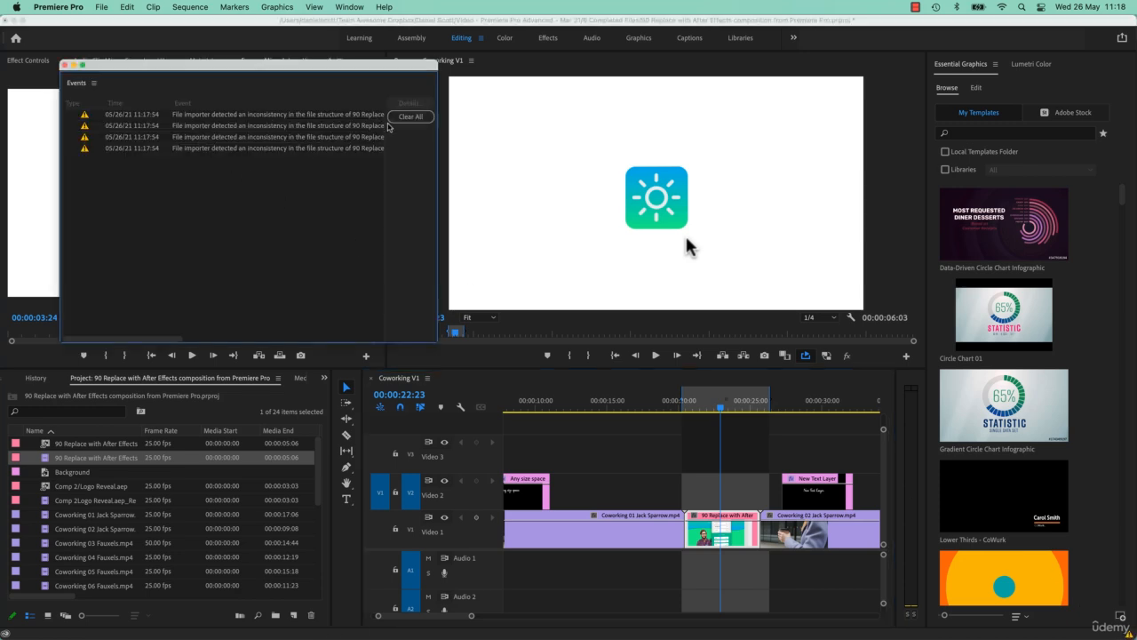
{"action": "left_click_drag", "start_coordinate": [440, 262], "coordinate": [1036, 283]}
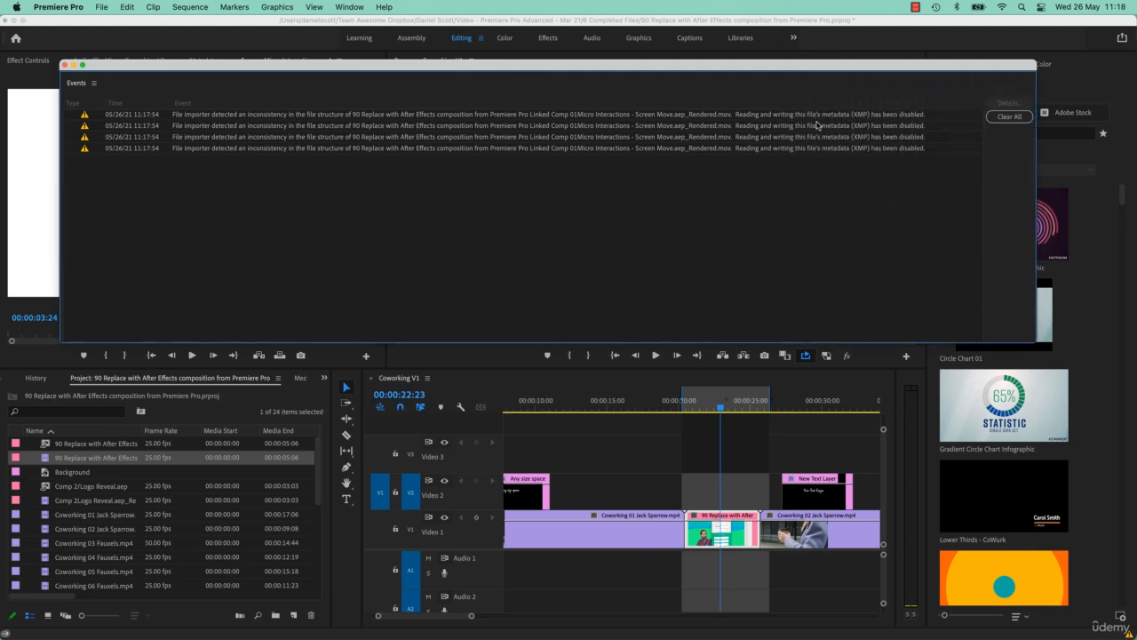
{"action": "left_click_drag", "start_coordinate": [1035, 338], "coordinate": [386, 313]}
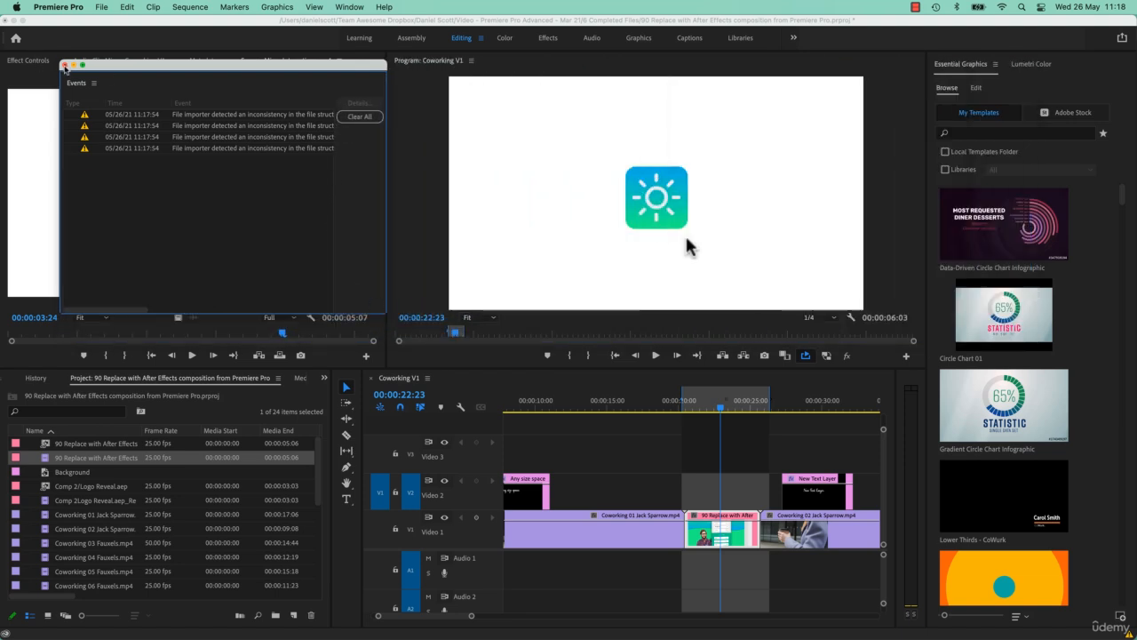
{"action": "left_click", "coordinate": [64, 66]}
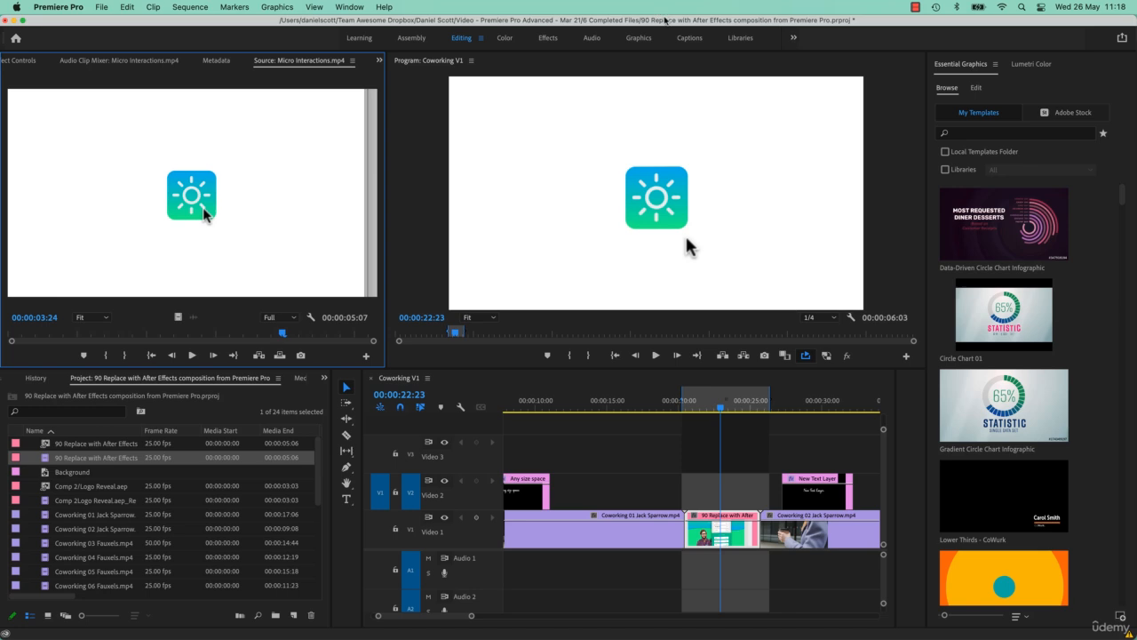
Set the Program monitor's playback resolution to Full and play the rendered clip from its start
{"action": "left_click", "coordinate": [685, 408]}
{"action": "key", "text": "space"}
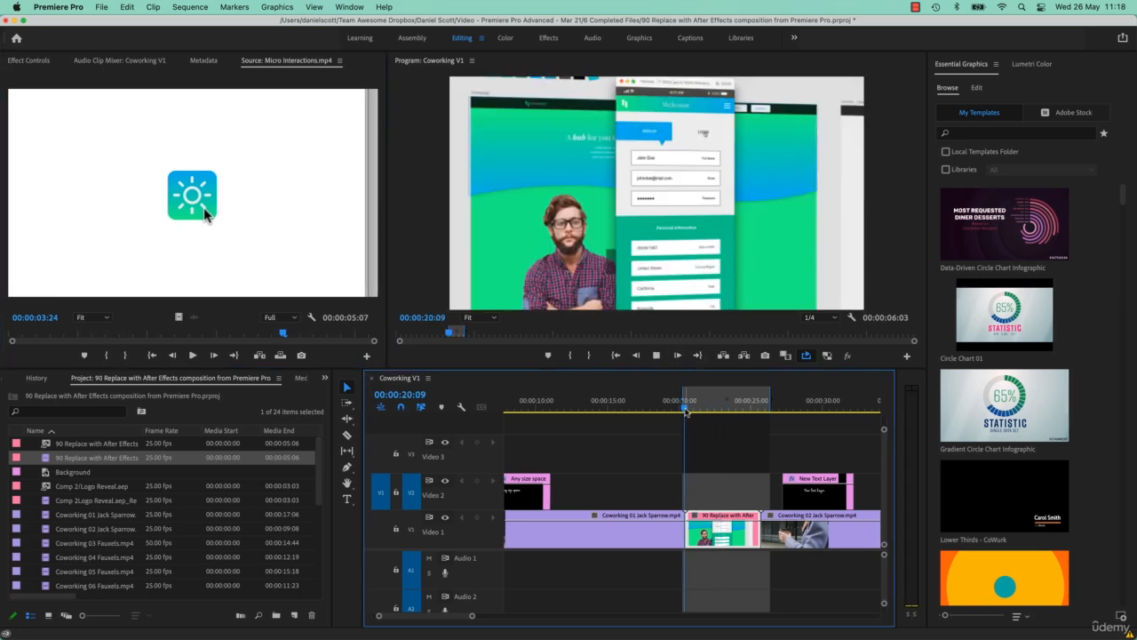
{"action": "left_click", "coordinate": [830, 318]}
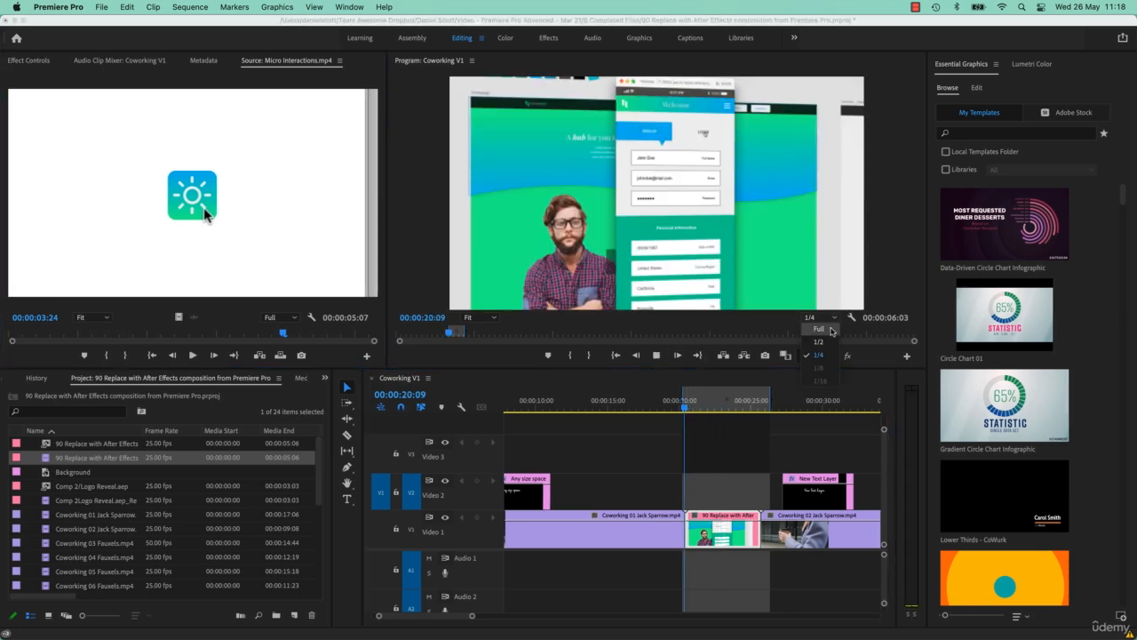
{"action": "left_click", "coordinate": [828, 328]}
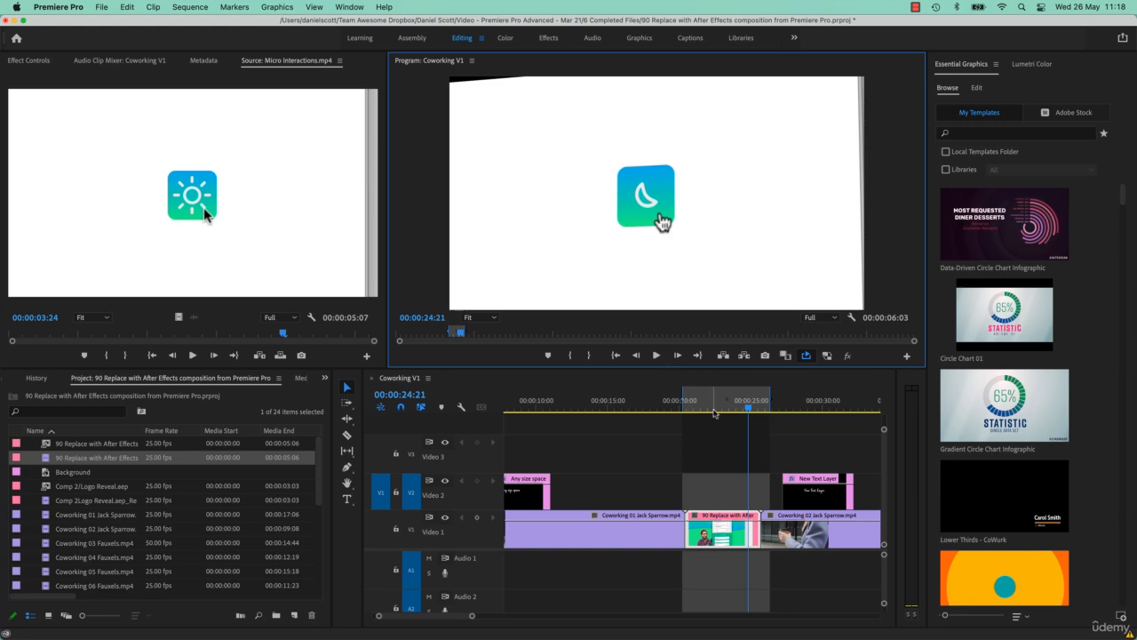
Review the rendered clip's available commands and scrub through its footage at full resolution
{"action": "right_click", "coordinate": [725, 534]}
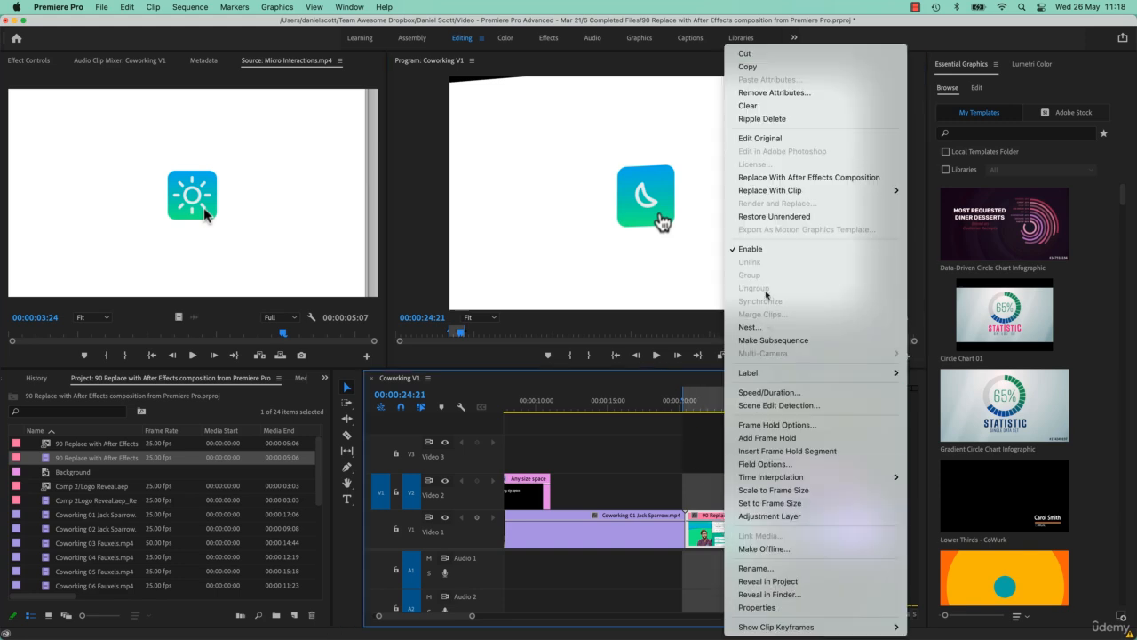
{"action": "left_click", "coordinate": [630, 415]}
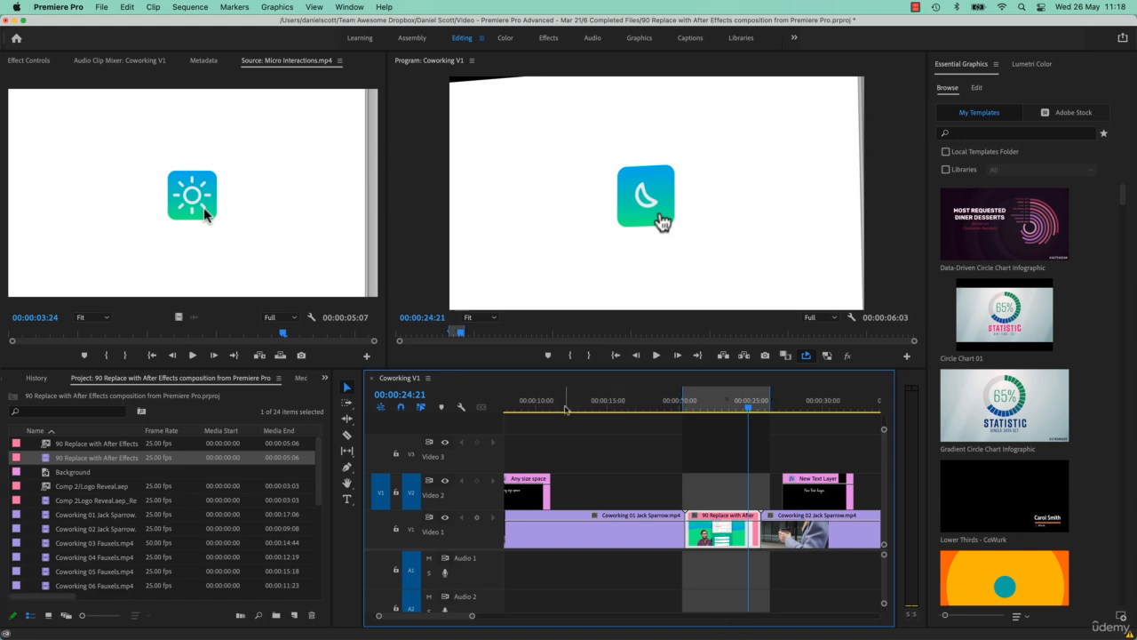
{"action": "left_click", "coordinate": [708, 407]}
{"action": "left_click_drag", "start_coordinate": [708, 407], "coordinate": [698, 406]}
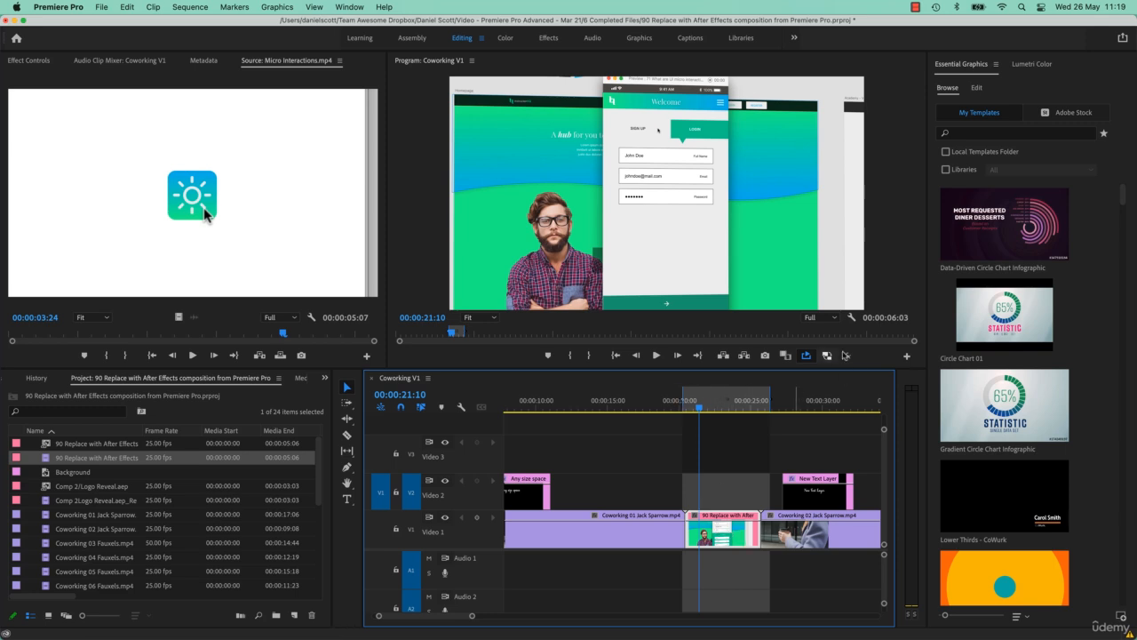
{"action": "left_click", "coordinate": [818, 318]}
{"action": "left_click", "coordinate": [647, 462]}
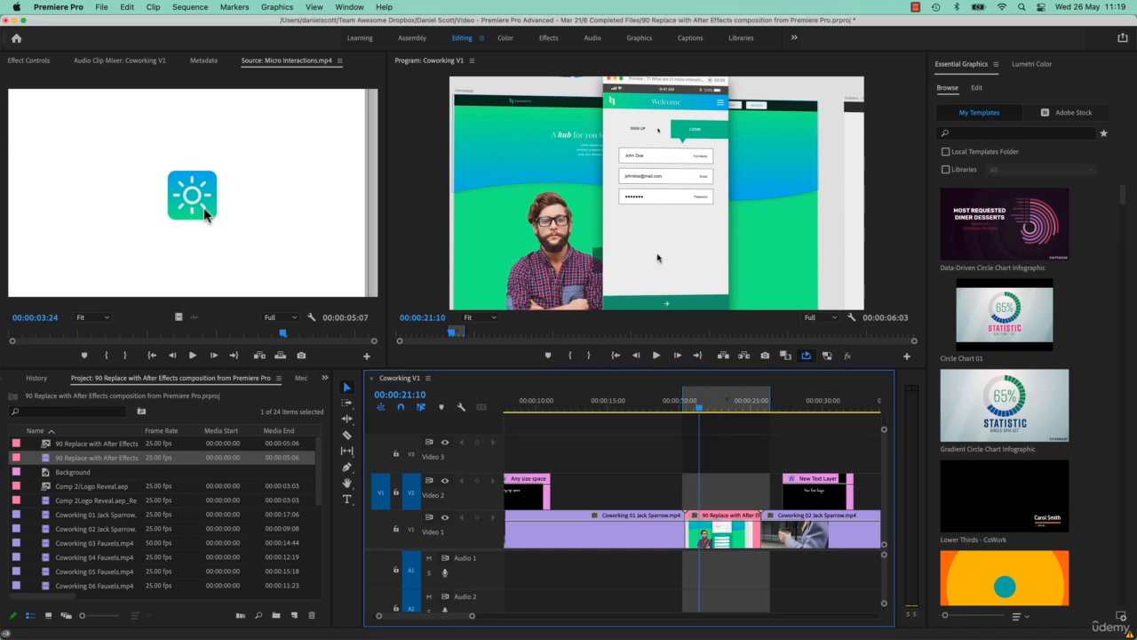
{"action": "left_click", "coordinate": [648, 466]}
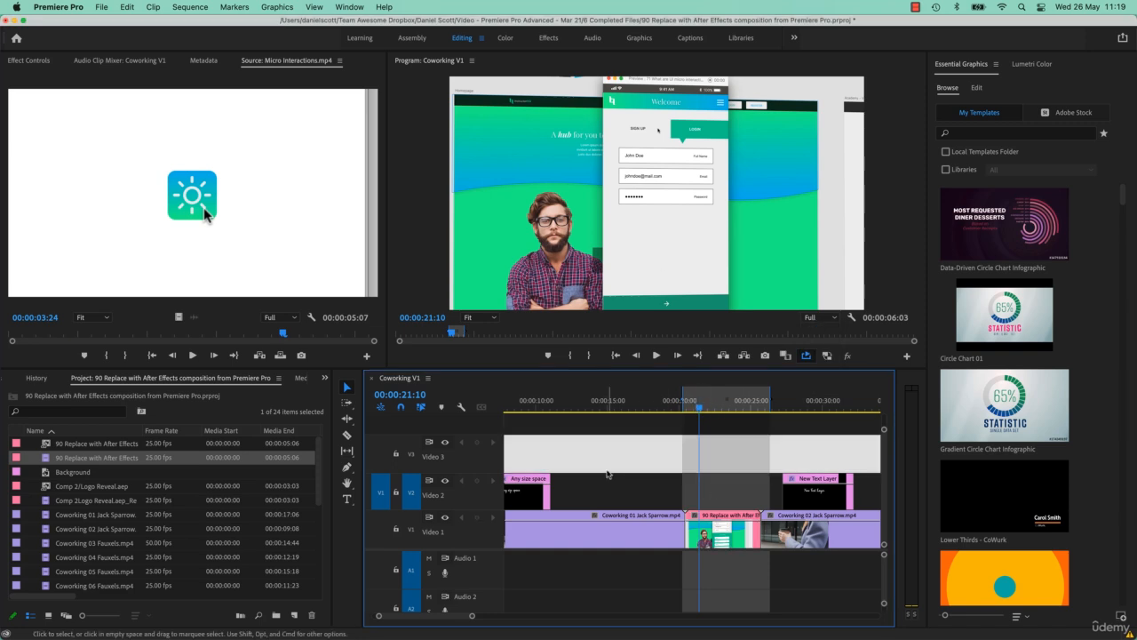
{"action": "left_click_drag", "start_coordinate": [702, 404], "coordinate": [712, 405]}
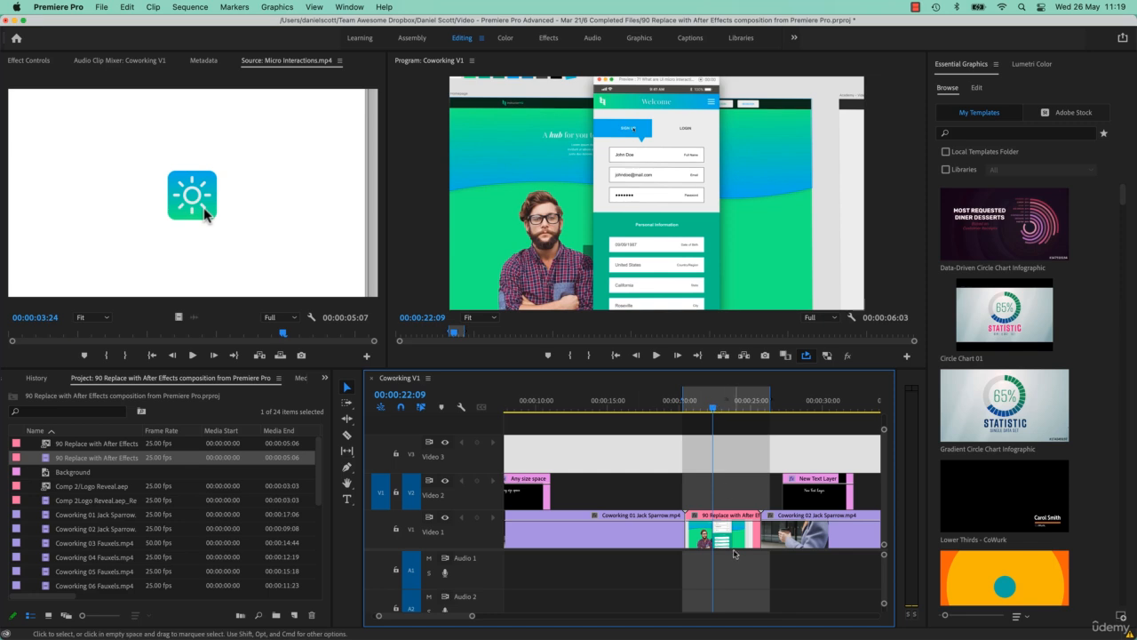
Open the rendered clip's original movie in QuickTime Player and close it again
{"action": "left_click", "coordinate": [730, 537]}
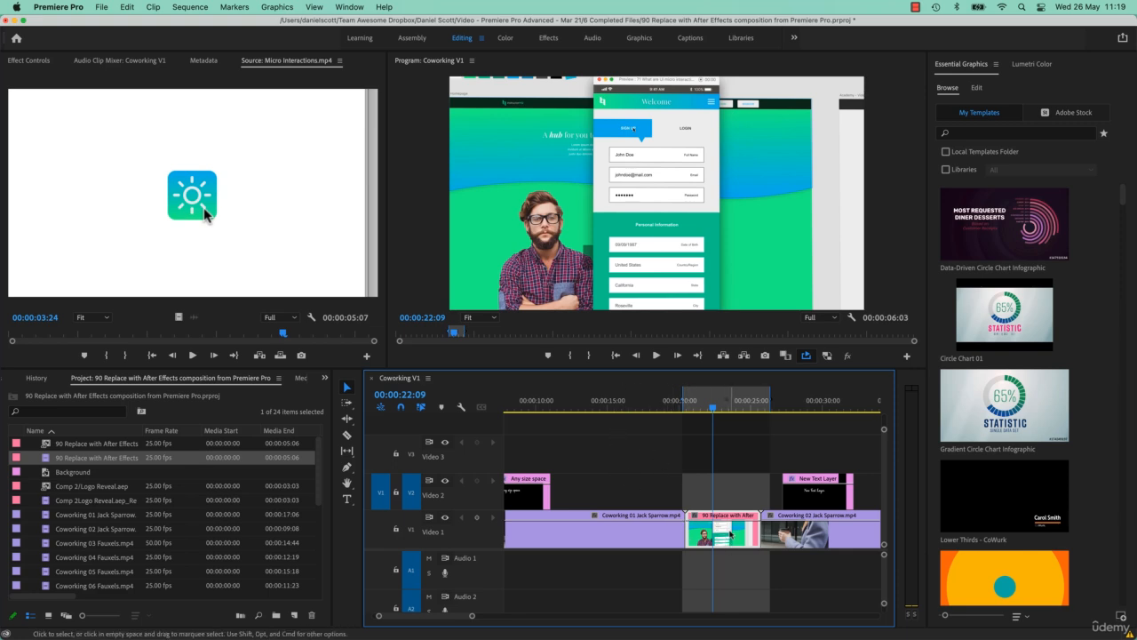
{"action": "key", "text": "super+e"}
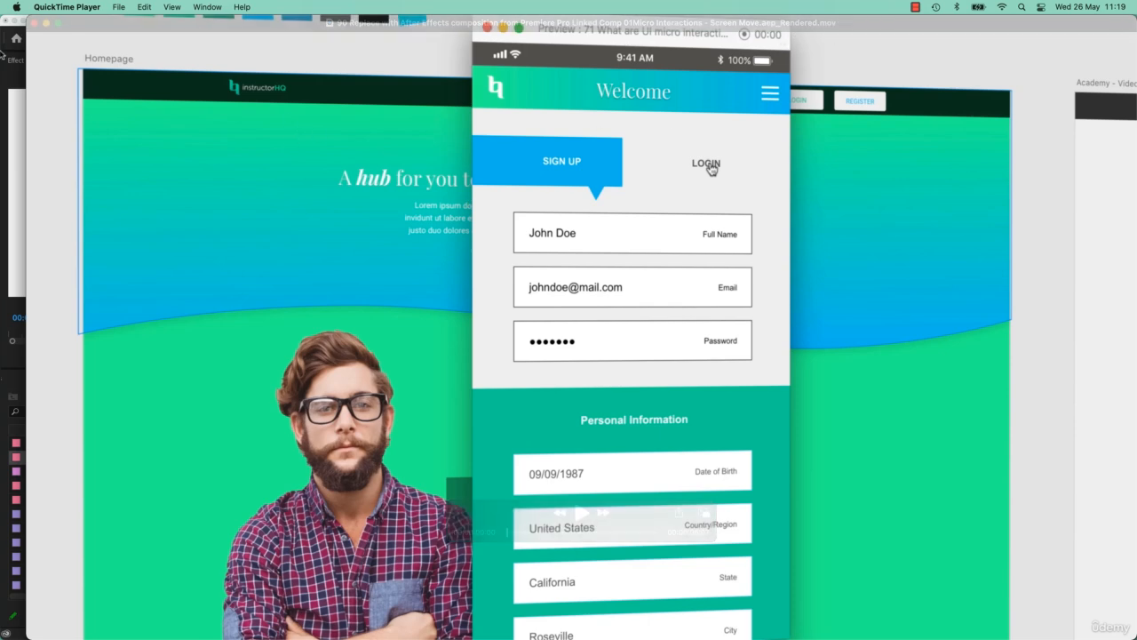
{"action": "left_click", "coordinate": [33, 23]}
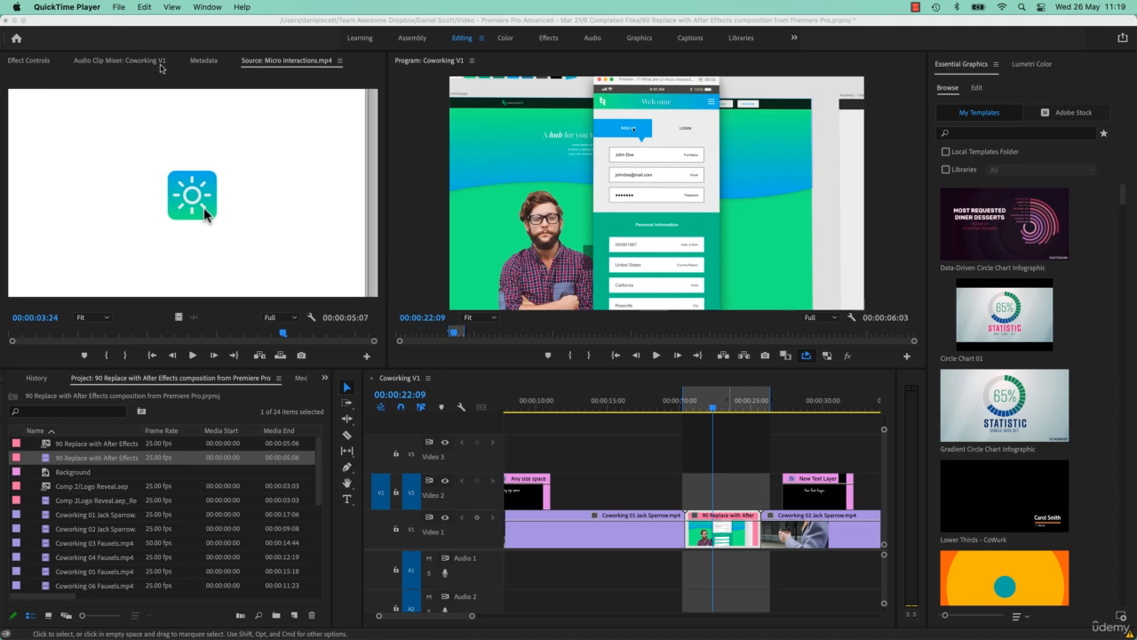
Restore the rendered clip on Video 1 to its unrendered After Effects composition
{"action": "left_click", "coordinate": [660, 407]}
{"action": "right_click", "coordinate": [732, 532]}
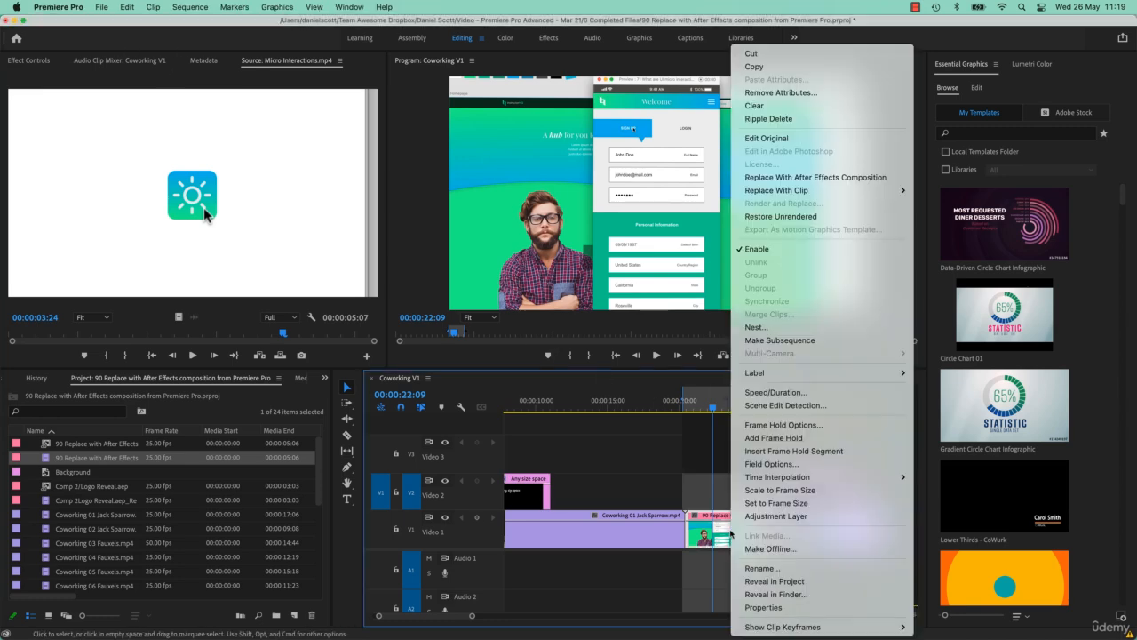
{"action": "left_click", "coordinate": [778, 217]}
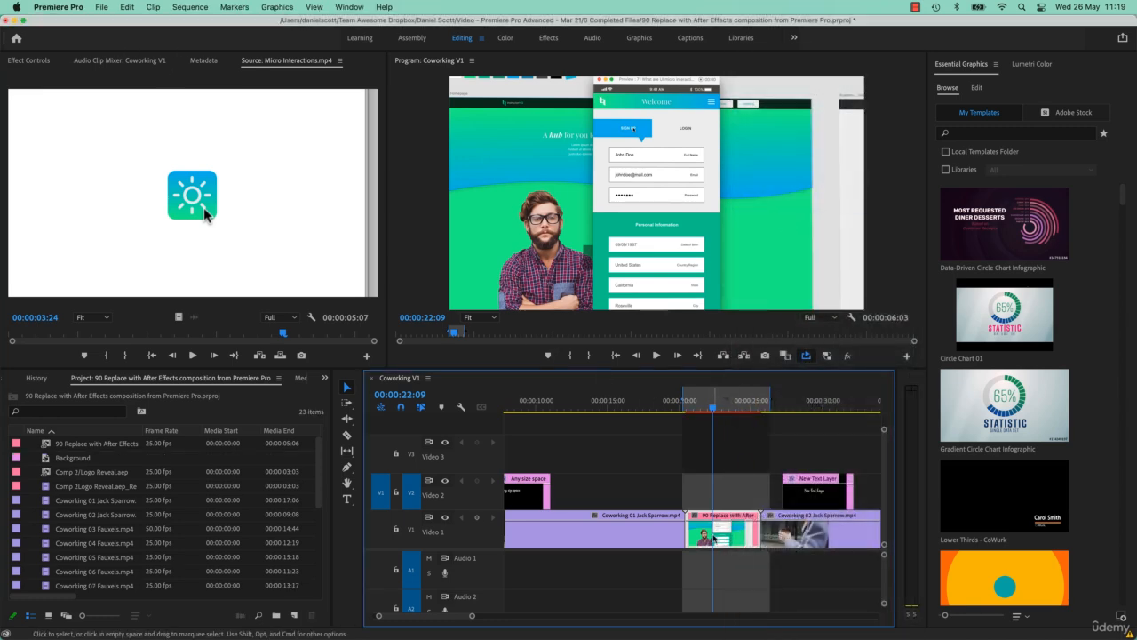
Look through the sequence's clips and graphics, from the opening logo reveal to the Gradient Circle Chart and Data-Driven Circle Chart infographics
{"action": "double_click", "coordinate": [718, 533]}
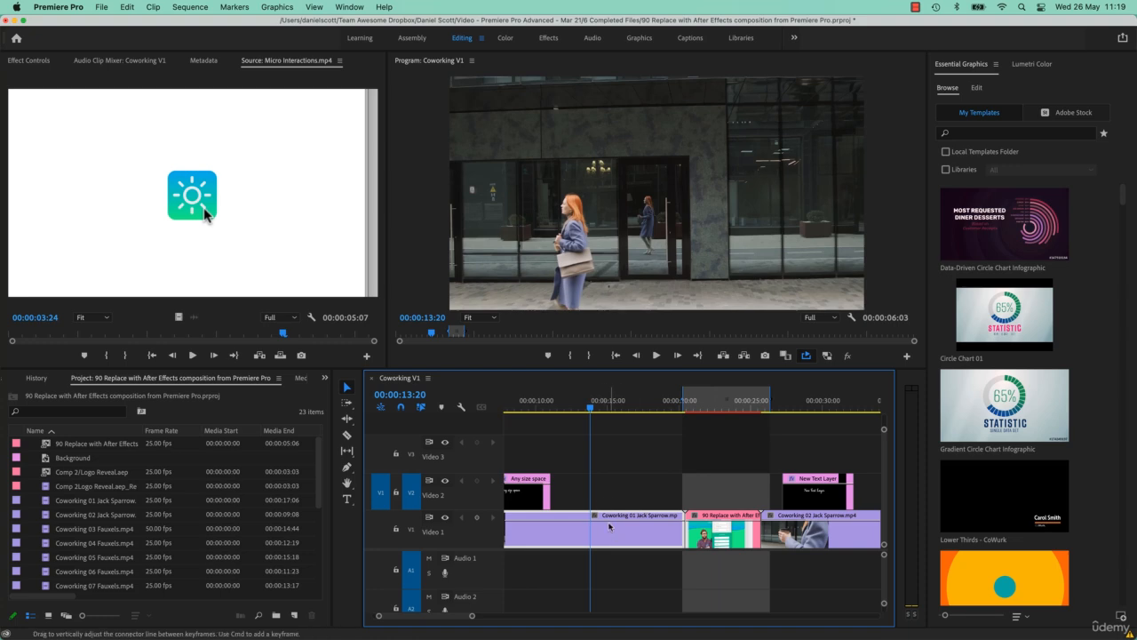
{"action": "scroll", "coordinate": [611, 530], "scroll_direction": "left", "scroll_amount": 5}
{"action": "left_click", "coordinate": [533, 405]}
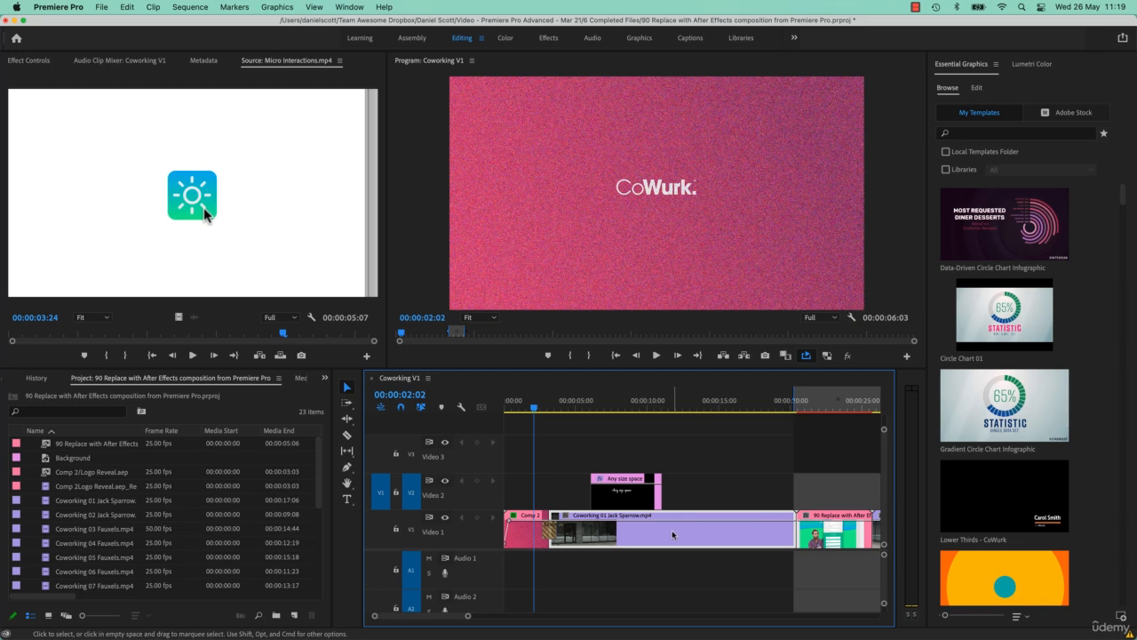
{"action": "left_click", "coordinate": [680, 396]}
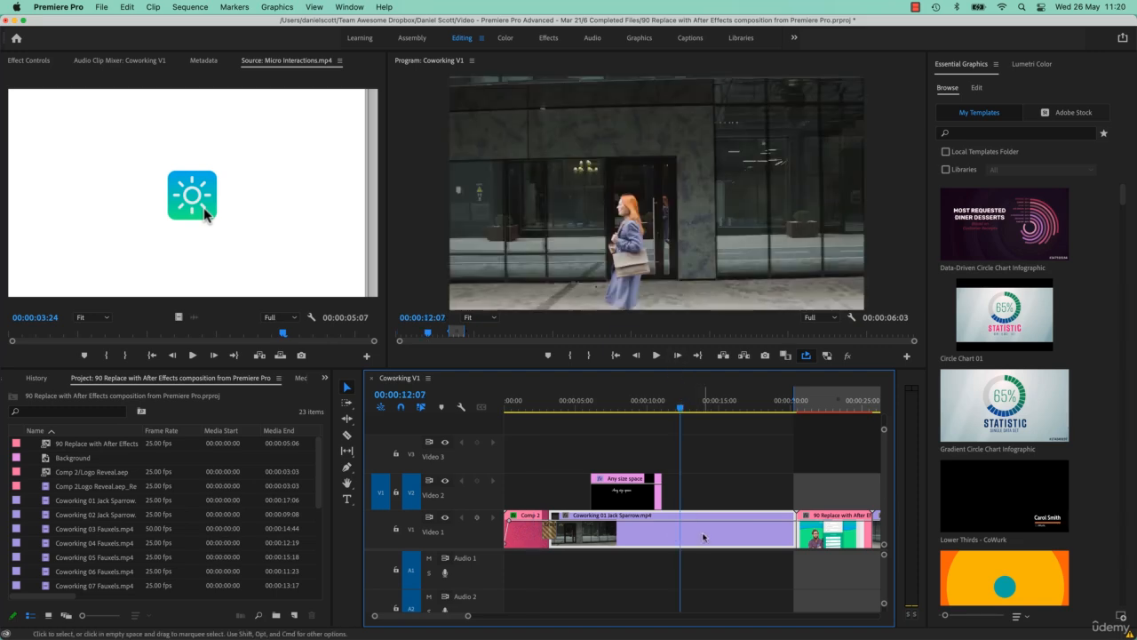
{"action": "scroll", "coordinate": [703, 536], "scroll_direction": "down", "scroll_amount": 15}
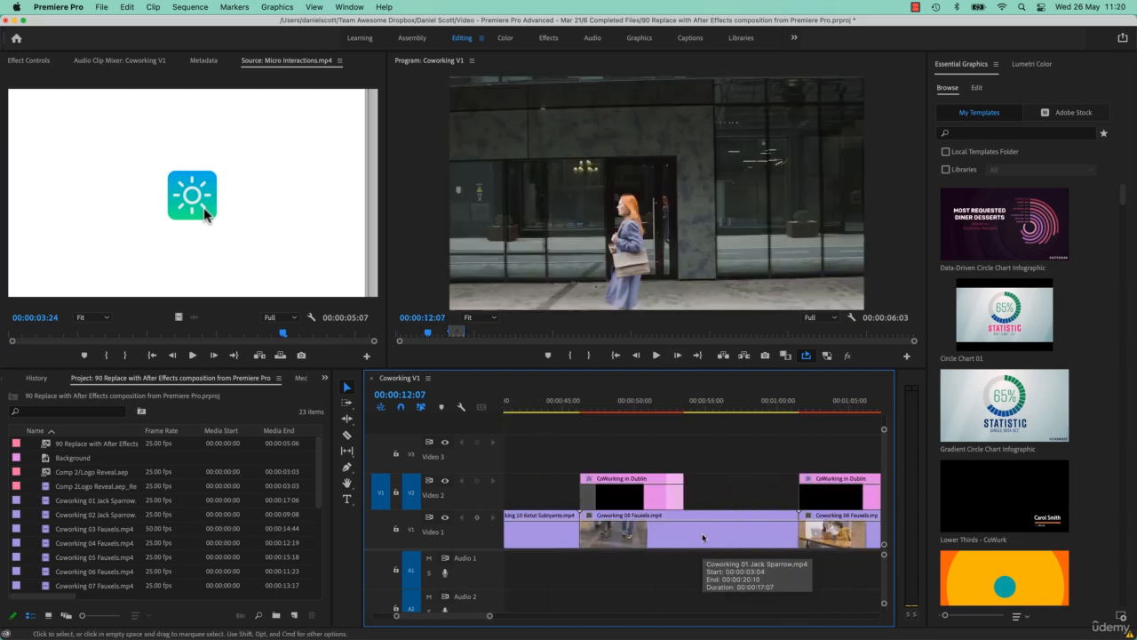
{"action": "scroll", "coordinate": [703, 536], "scroll_direction": "down", "scroll_amount": 5}
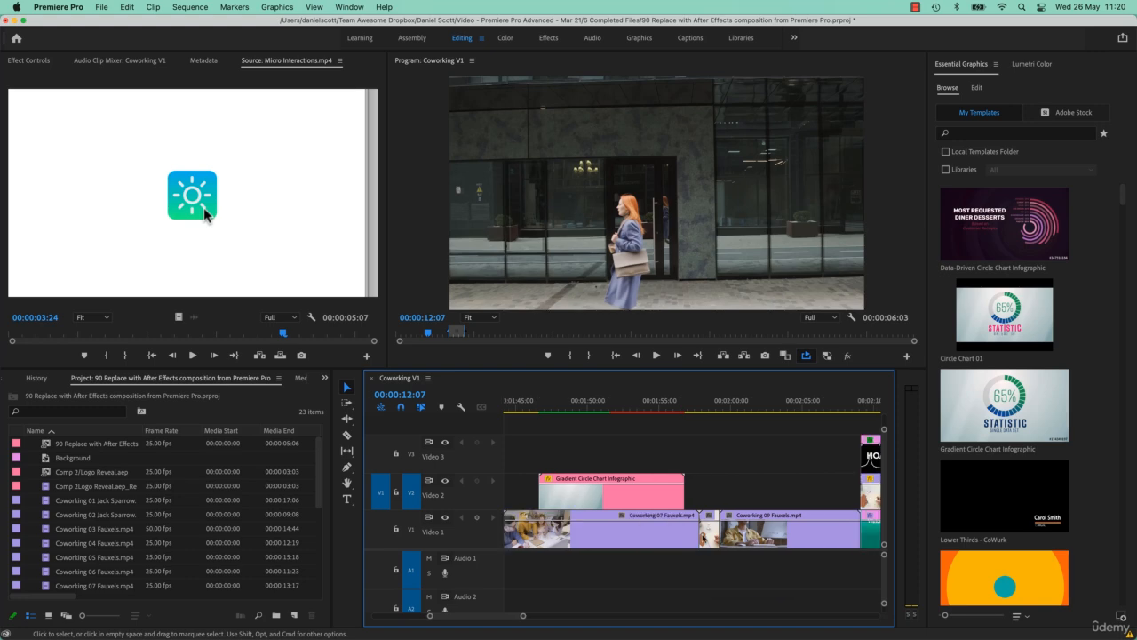
{"action": "left_click", "coordinate": [590, 411]}
{"action": "scroll", "coordinate": [736, 497], "scroll_direction": "down", "scroll_amount": 5}
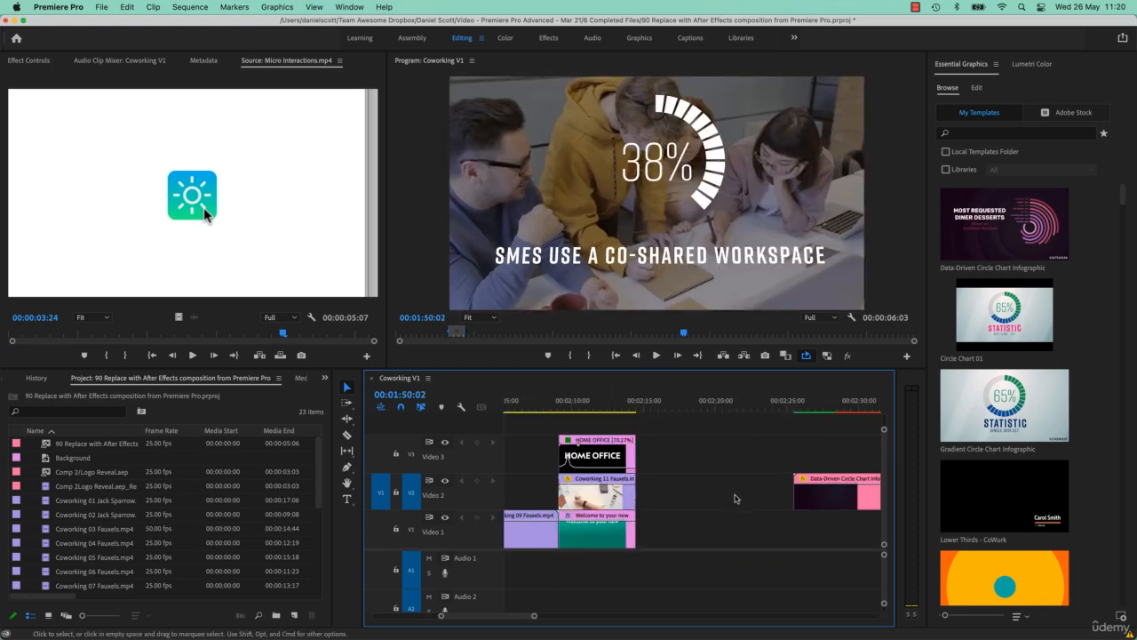
Import Tourism Ireland Logo.ai from the Tourism Ireland Graphics folder and place it on Video 1 in the gap before the Data-Driven Circle Chart Infographic
{"action": "left_click", "coordinate": [602, 479]}
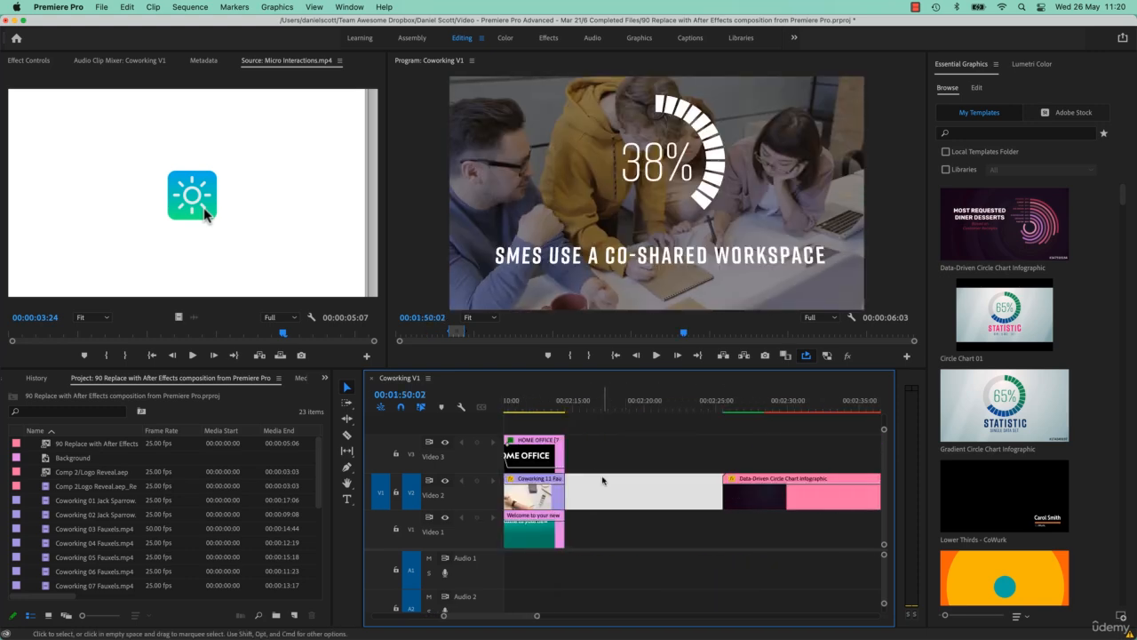
{"action": "key", "text": "super+i"}
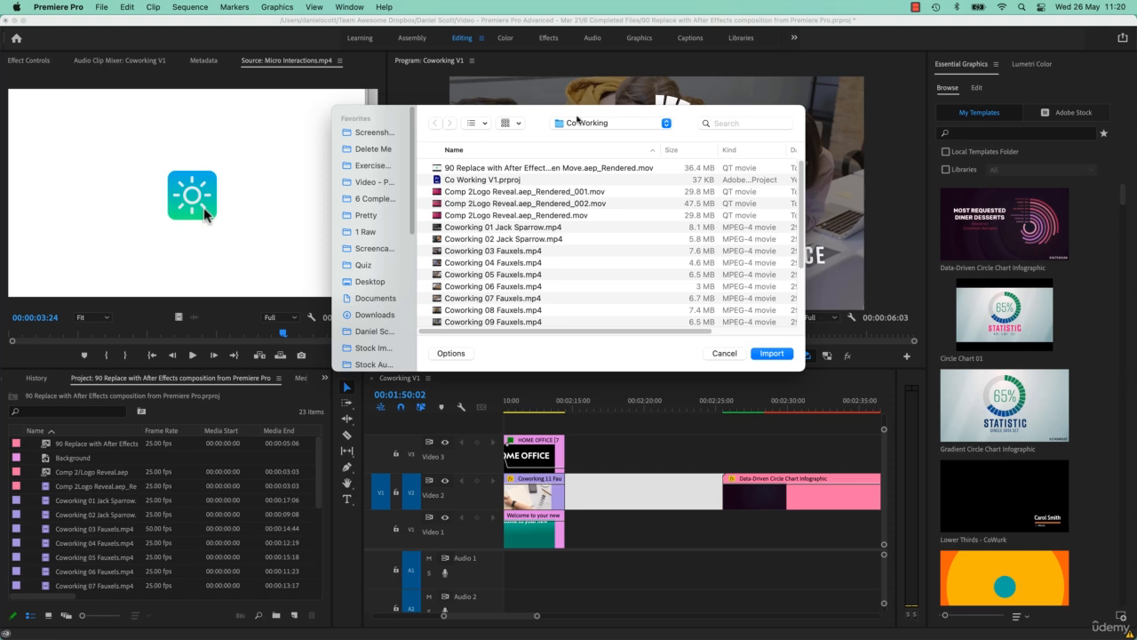
{"action": "left_click", "coordinate": [613, 124]}
{"action": "left_click", "coordinate": [593, 138]}
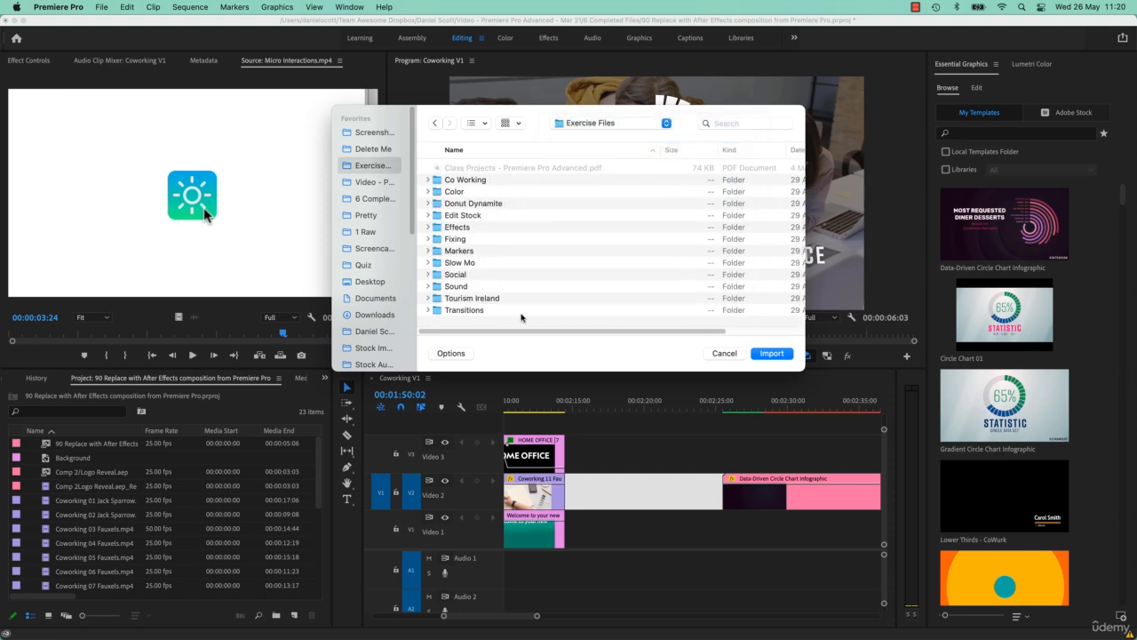
{"action": "double_click", "coordinate": [468, 300]}
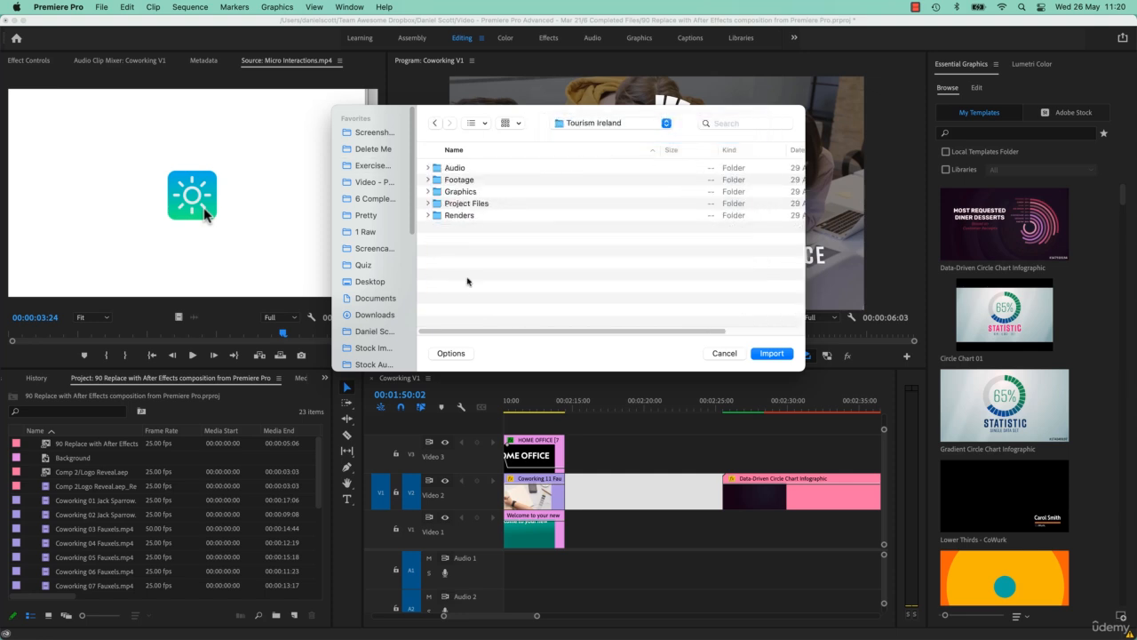
{"action": "double_click", "coordinate": [460, 192]}
{"action": "left_click", "coordinate": [474, 168]}
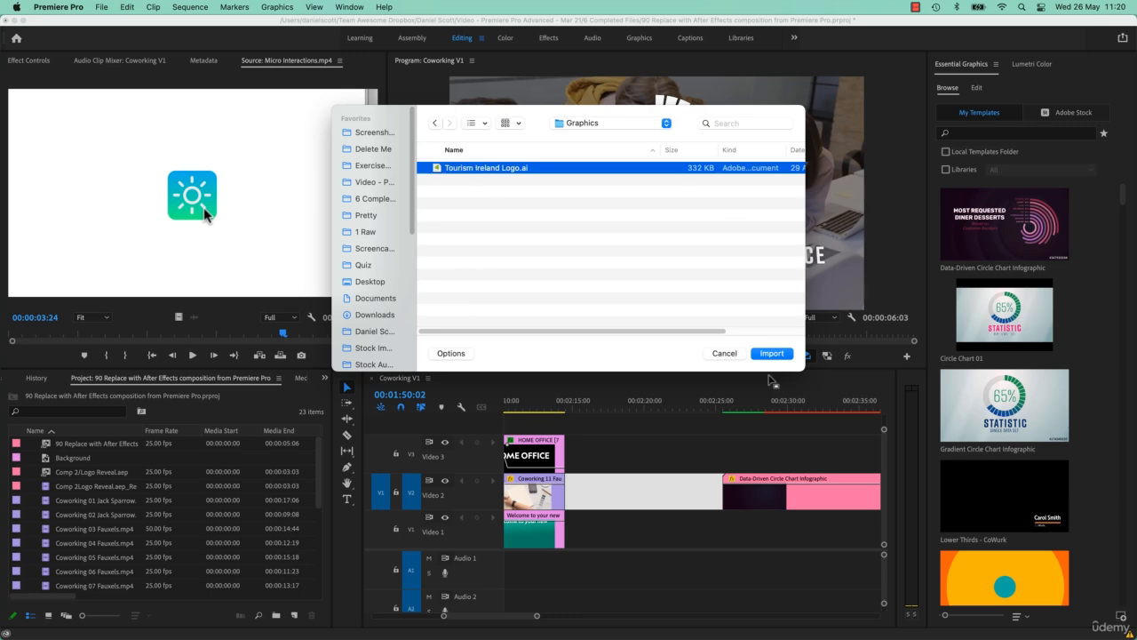
{"action": "left_click", "coordinate": [771, 354]}
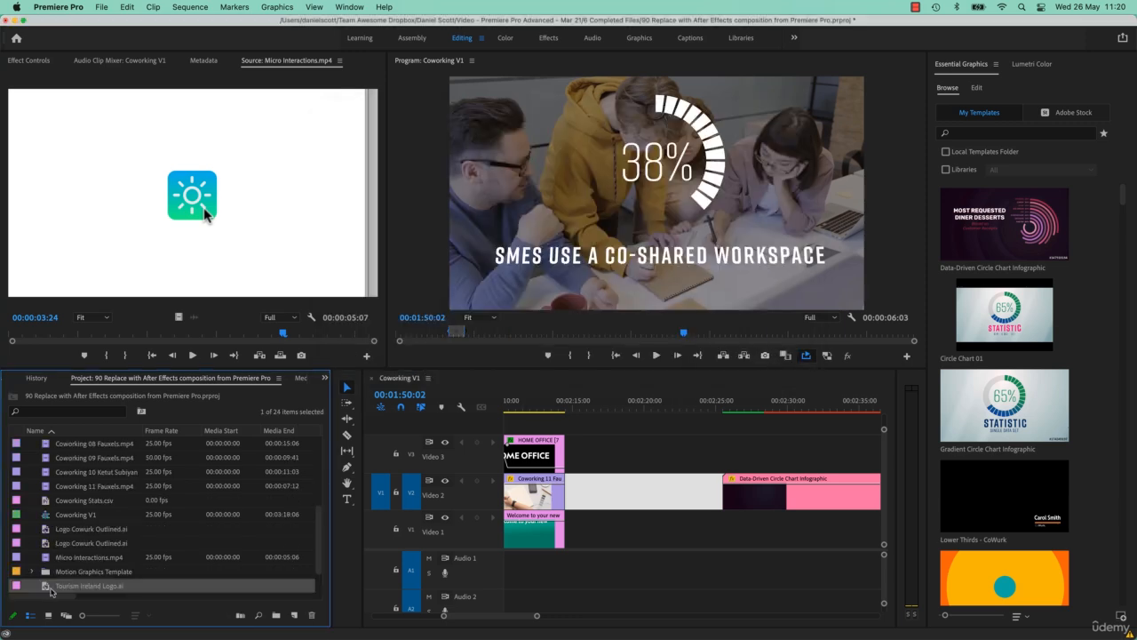
{"action": "left_click_drag", "start_coordinate": [267, 571], "coordinate": [640, 537]}
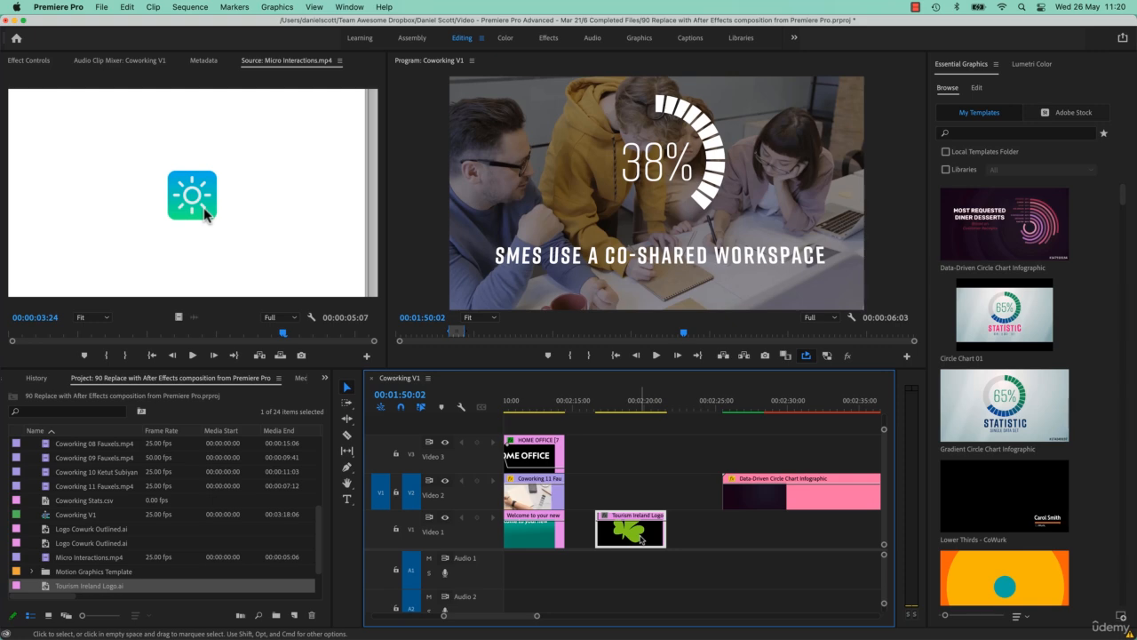
Open the Tourism Ireland logo clip's original artwork in Illustrator
{"action": "key", "text": "super+e"}
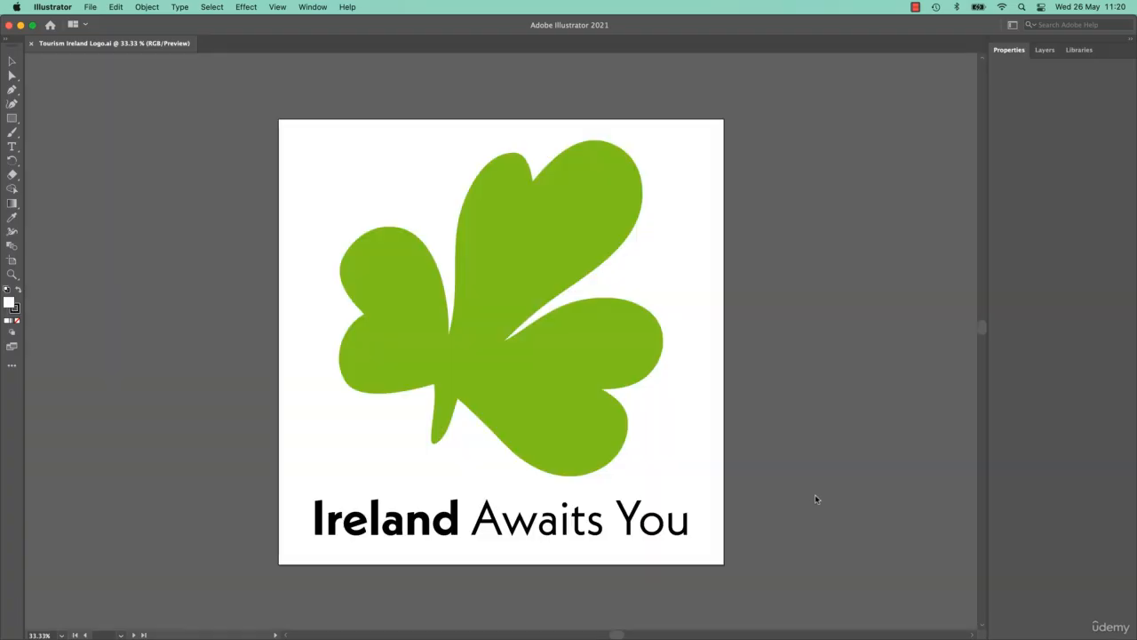
{"action": "right_click", "coordinate": [767, 494]}
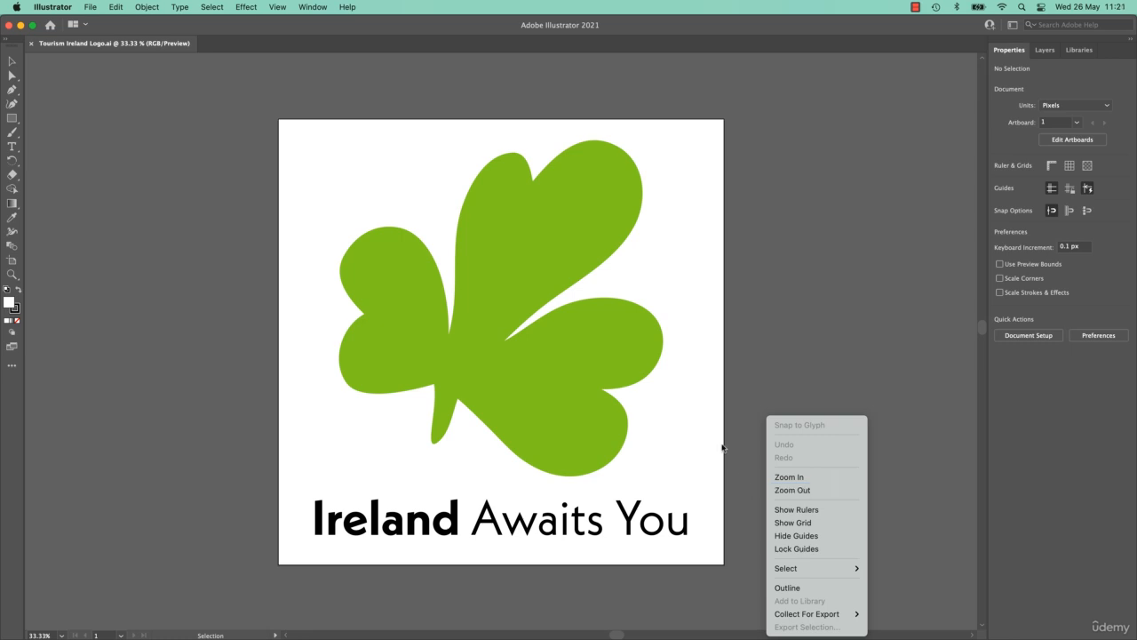
{"action": "left_click", "coordinate": [744, 417]}
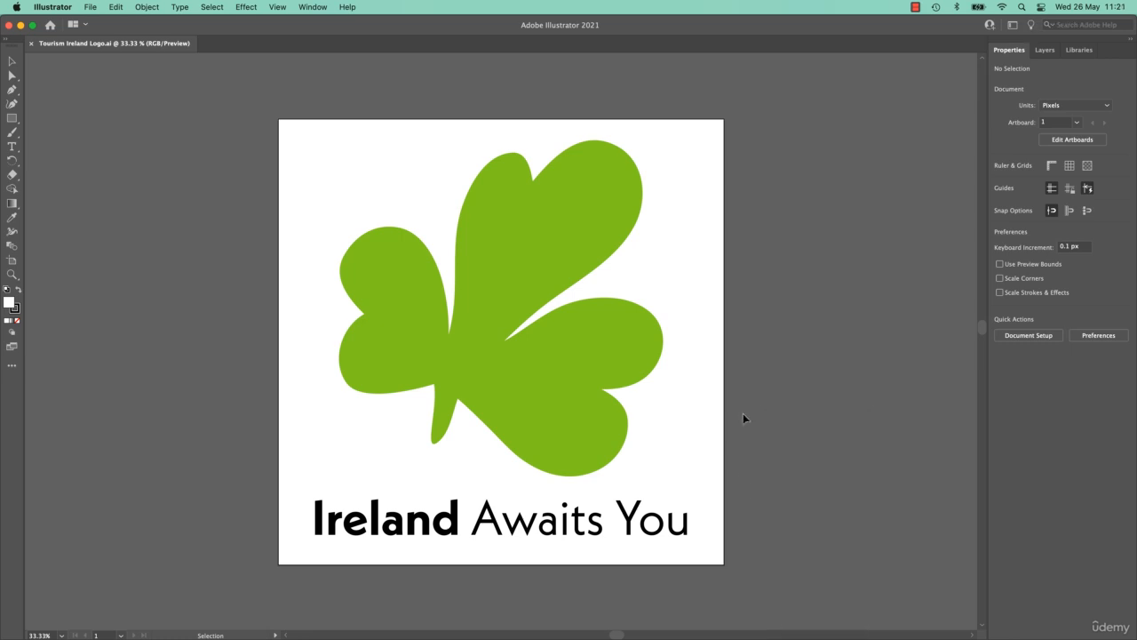